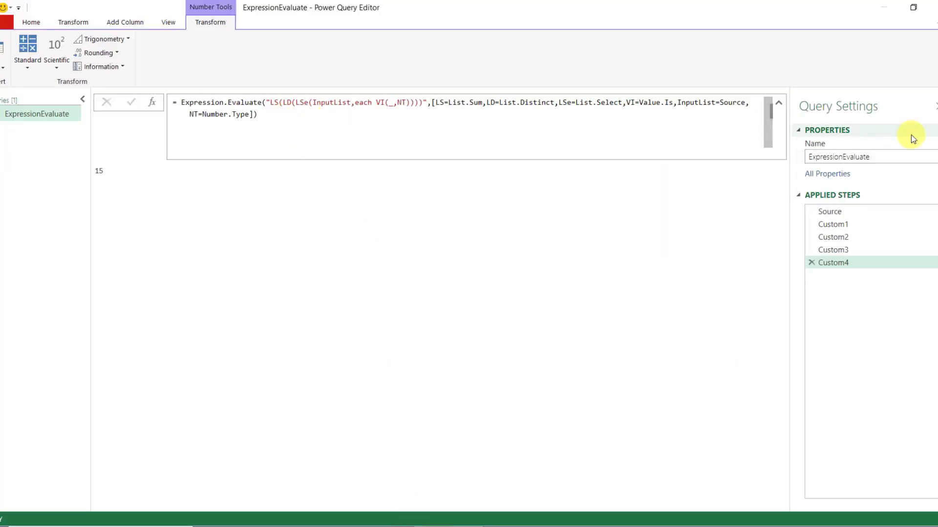
Open the Source step and examine its list of numbers, null and text values alongside its formula.
{"action": "left_click", "coordinate": [853, 218]}
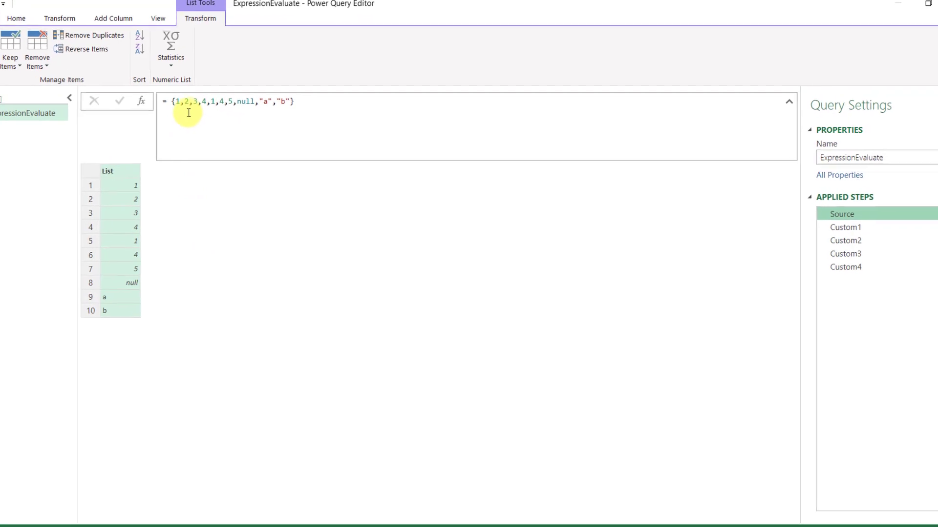
{"action": "left_click", "coordinate": [131, 185]}
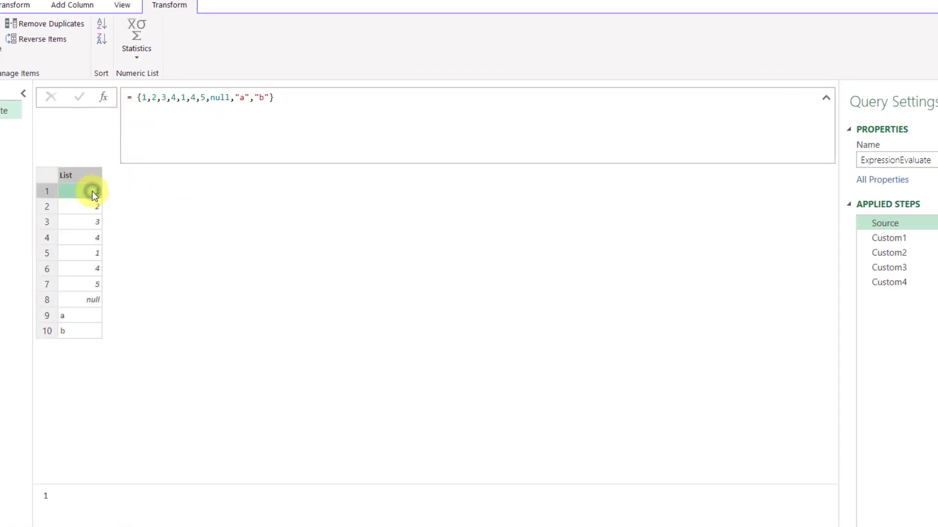
{"action": "left_click", "coordinate": [94, 223]}
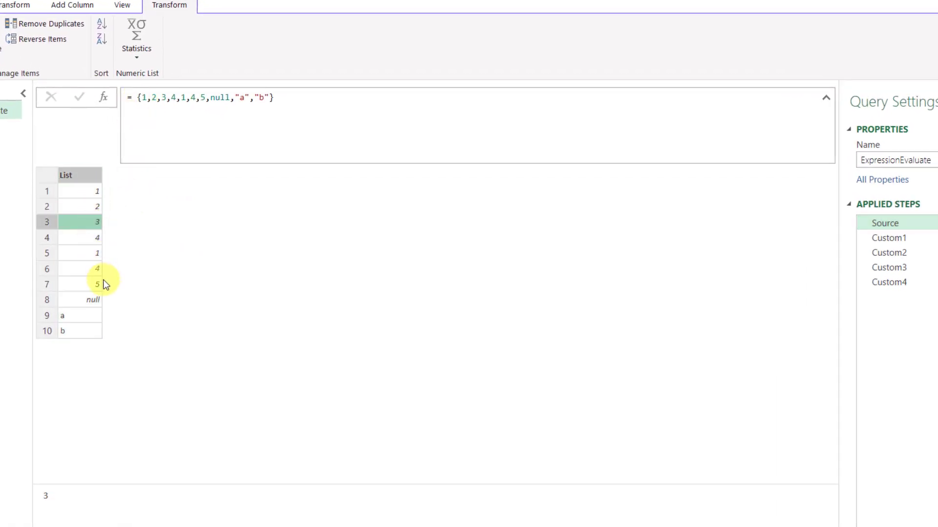
{"action": "left_click", "coordinate": [94, 300]}
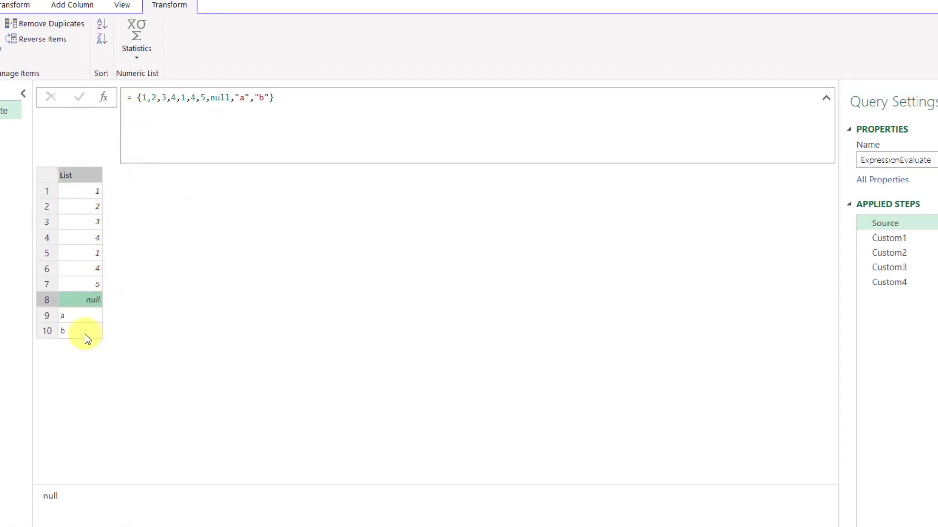
{"action": "left_click", "coordinate": [85, 315]}
{"action": "left_click", "coordinate": [93, 332]}
{"action": "left_click", "coordinate": [268, 97]}
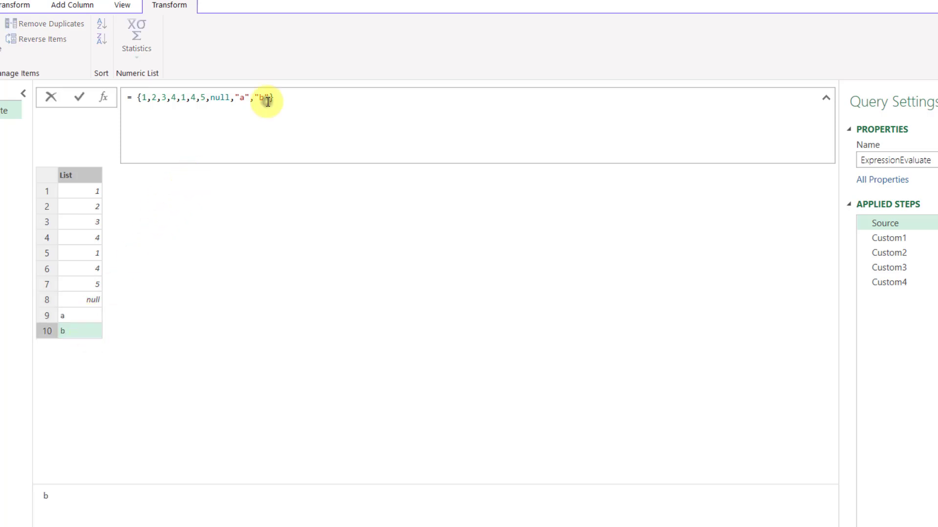
Check the source list for repeated numbers and non-numeric entries.
{"action": "left_click", "coordinate": [80, 259]}
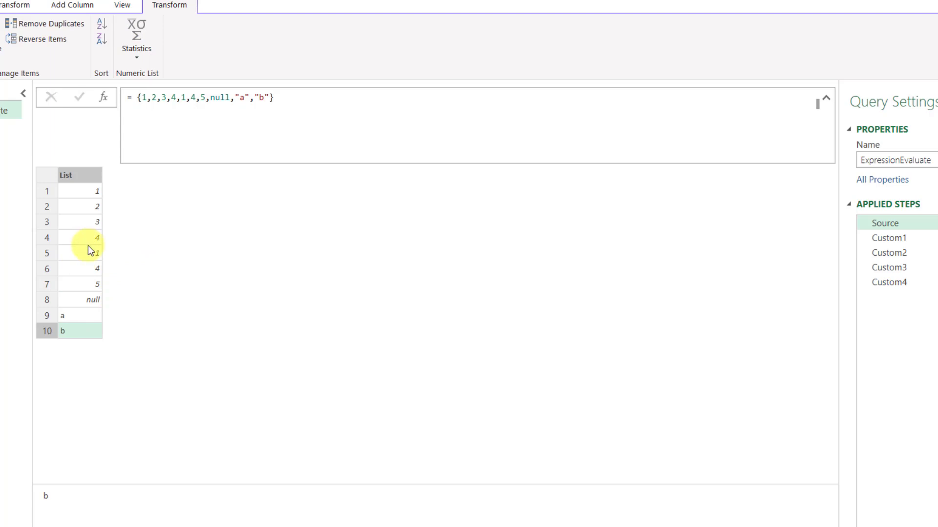
{"action": "left_click", "coordinate": [88, 255]}
{"action": "left_click", "coordinate": [93, 193]}
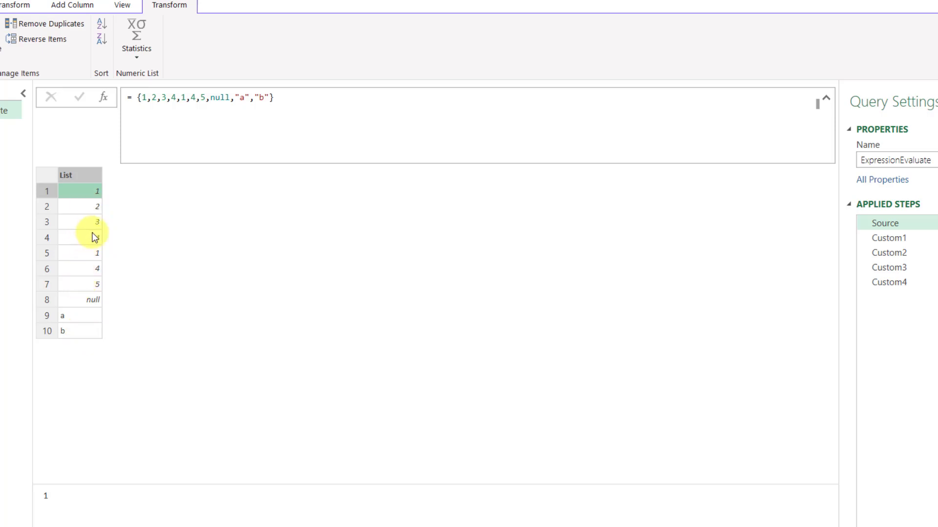
{"action": "left_click", "coordinate": [87, 210]}
{"action": "left_click", "coordinate": [89, 196]}
{"action": "left_click", "coordinate": [76, 320]}
{"action": "left_click", "coordinate": [73, 283]}
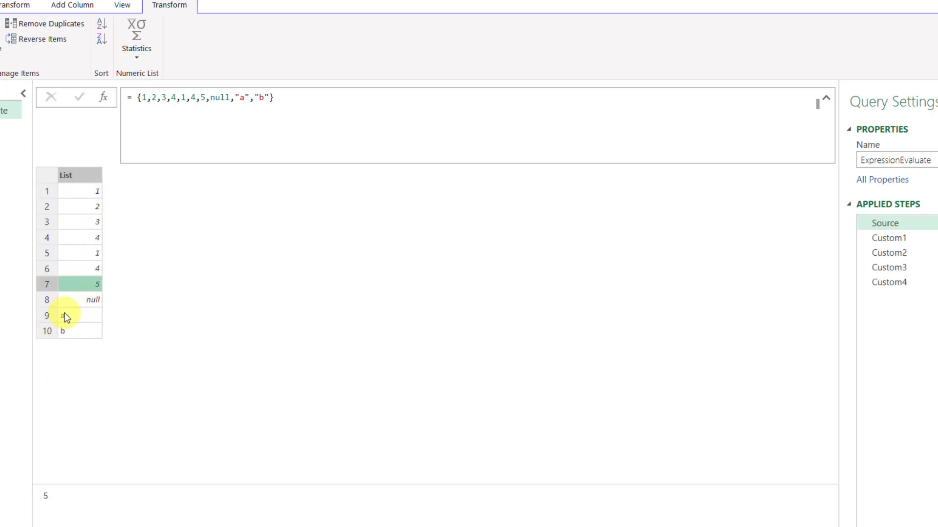
Review the Custom1 step's List.Select formula, which filters Source with Value.Is and Number.Type.
{"action": "left_click", "coordinate": [920, 241]}
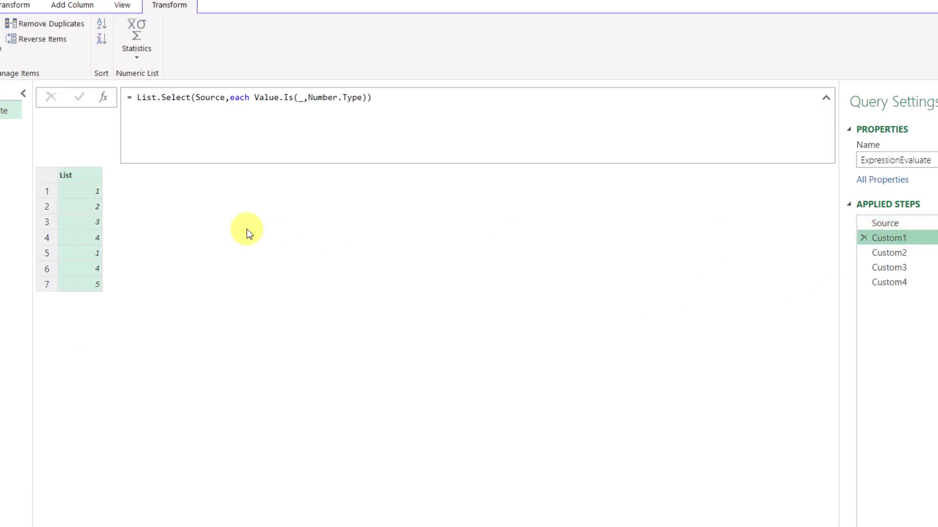
{"action": "double_click", "coordinate": [174, 96]}
{"action": "double_click", "coordinate": [347, 97]}
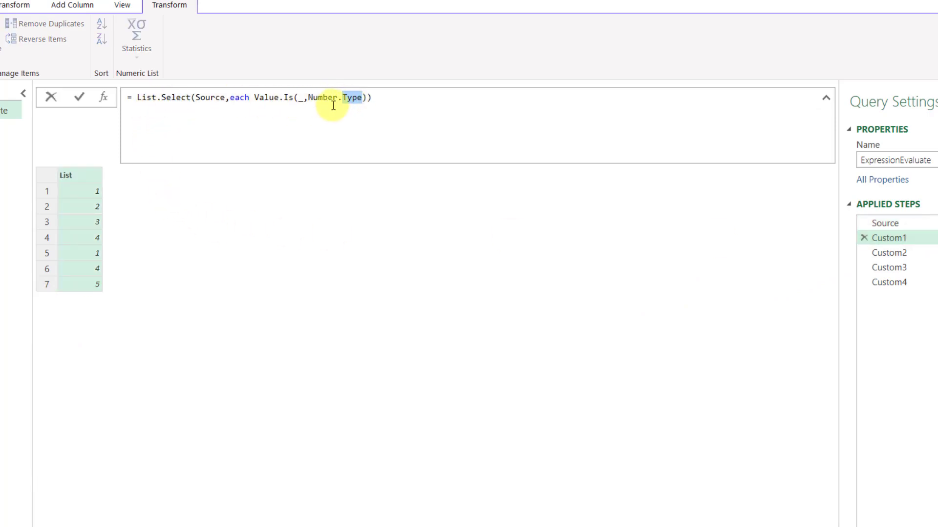
{"action": "key", "text": "End"}
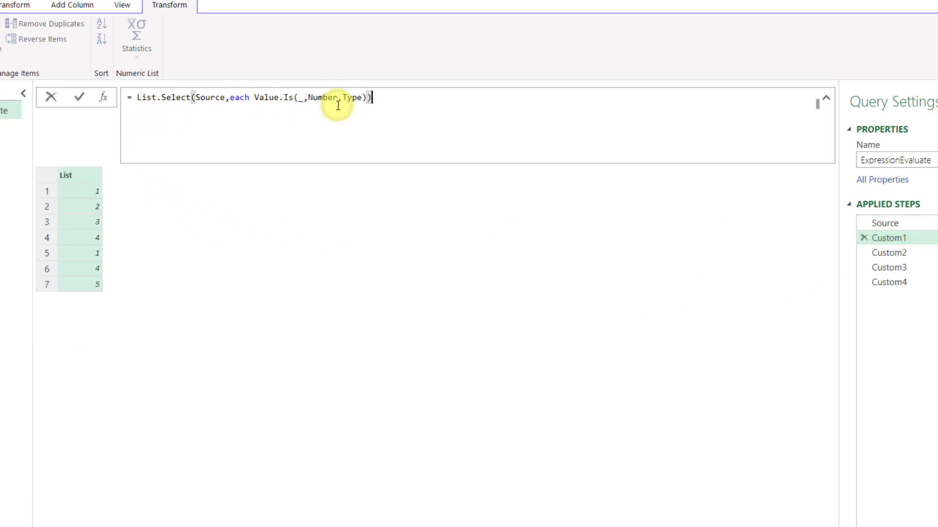
Review the List.Distinct formula in Custom2 and the List.Sum formula in Custom3.
{"action": "left_click", "coordinate": [899, 252]}
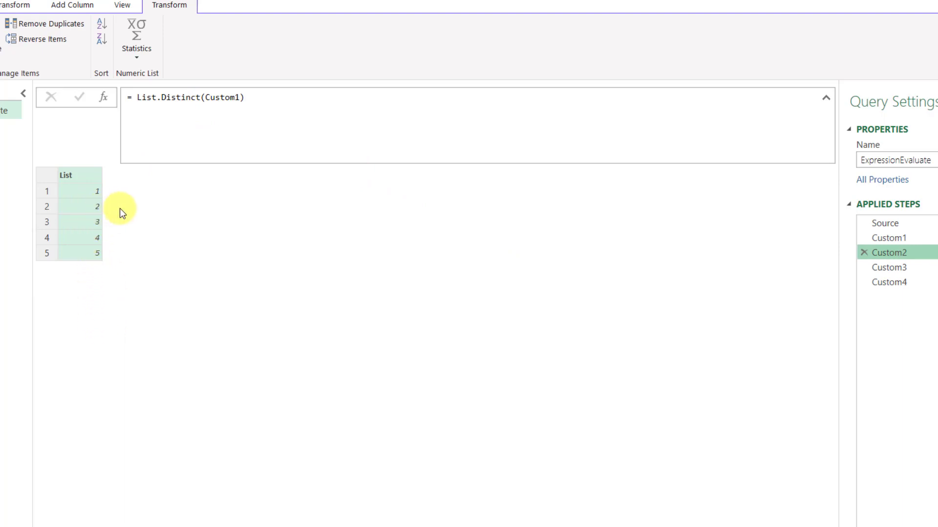
{"action": "left_click", "coordinate": [896, 271]}
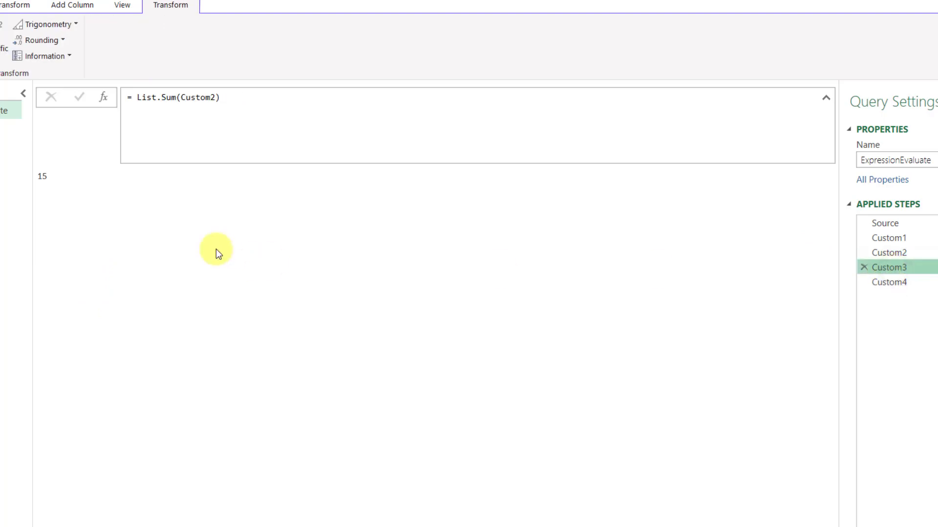
{"action": "double_click", "coordinate": [168, 99]}
{"action": "left_click", "coordinate": [250, 99]}
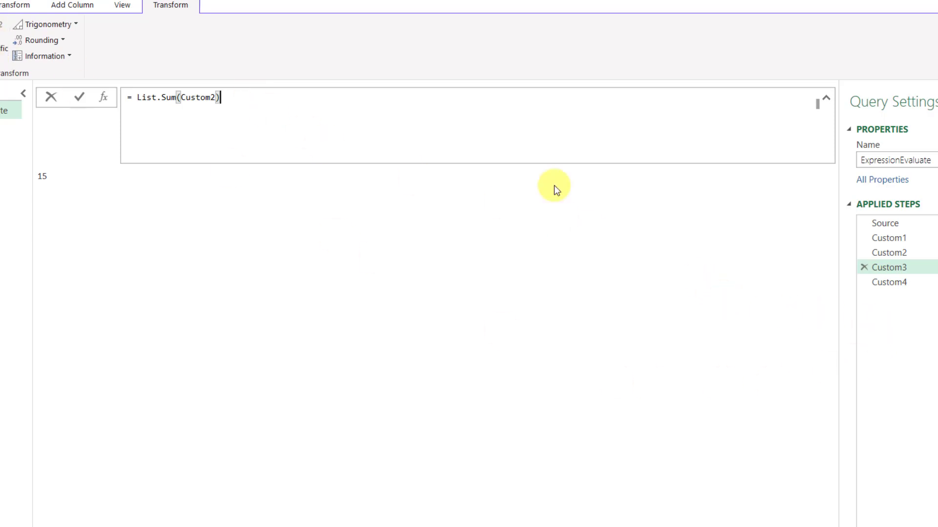
Go through the Custom1, Custom2 and Custom3 steps again in sequence to compare their results.
{"action": "left_click", "coordinate": [896, 237]}
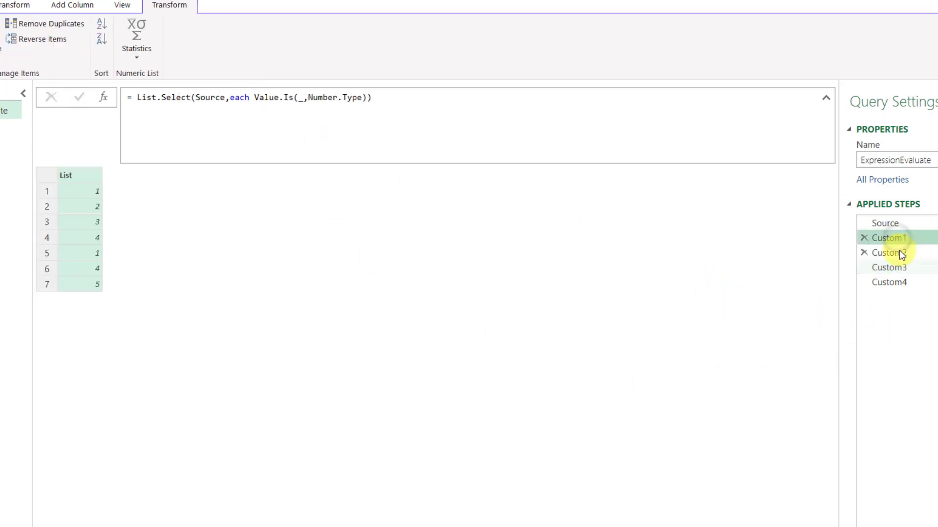
{"action": "left_click", "coordinate": [898, 251]}
{"action": "left_click", "coordinate": [900, 268]}
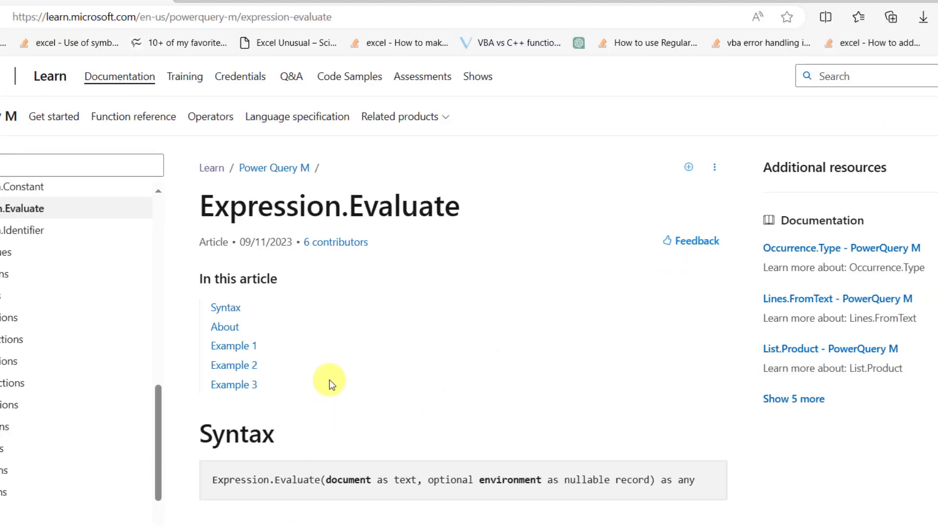
On the Microsoft Learn page for Expression.Evaluate, examine the syntax, including the document and environment arguments.
{"action": "scroll", "coordinate": [349, 337], "scroll_direction": "down", "scroll_amount": 4}
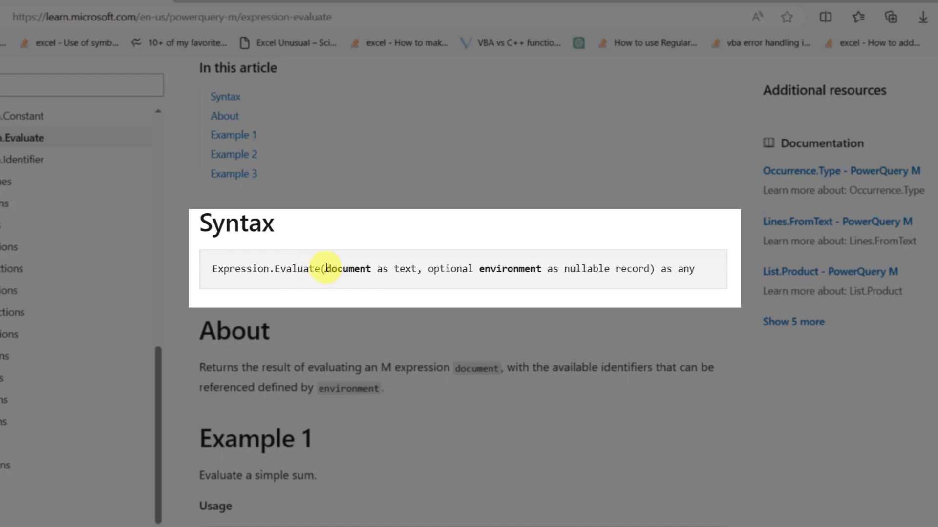
{"action": "left_click_drag", "start_coordinate": [326, 268], "coordinate": [647, 271]}
{"action": "left_click", "coordinate": [480, 271]}
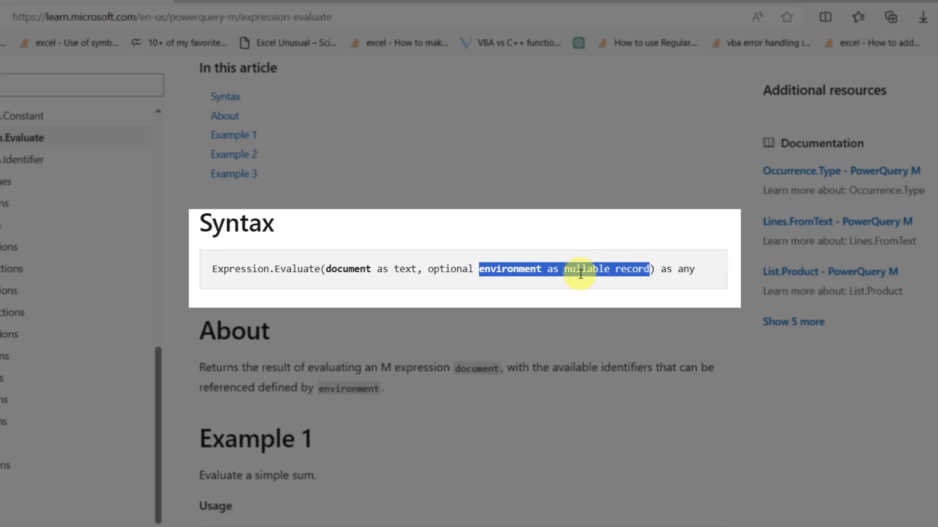
{"action": "left_click", "coordinate": [629, 269]}
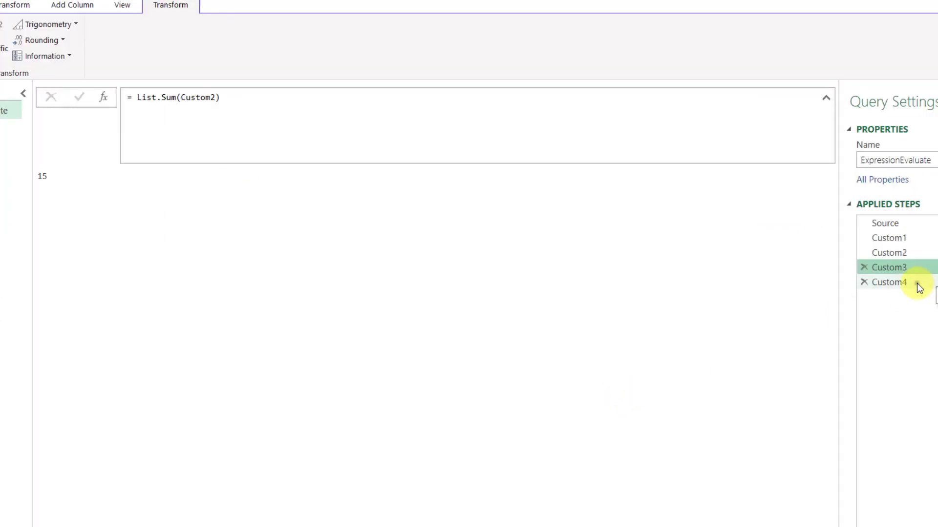
Switch back to Power Query Editor and open the Custom4 step's Expression.Evaluate formula.
{"action": "left_click", "coordinate": [918, 285]}
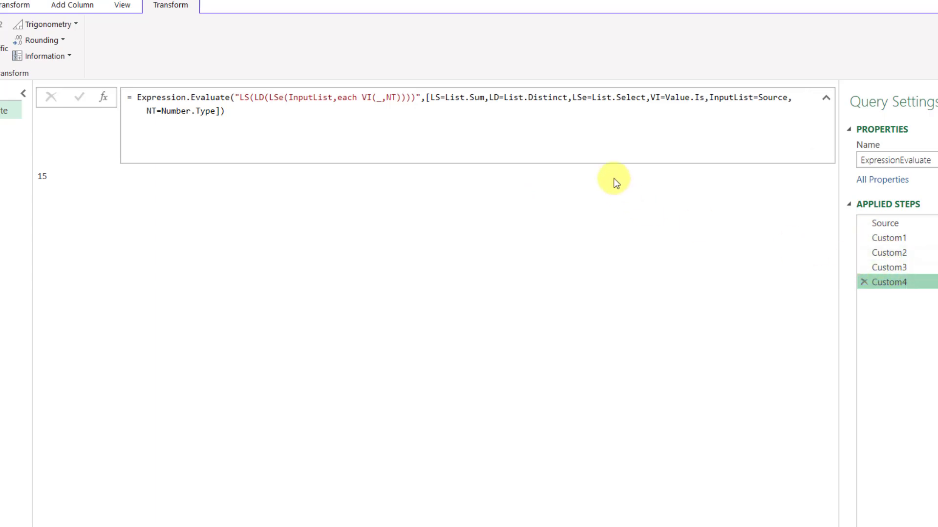
{"action": "left_click", "coordinate": [490, 117]}
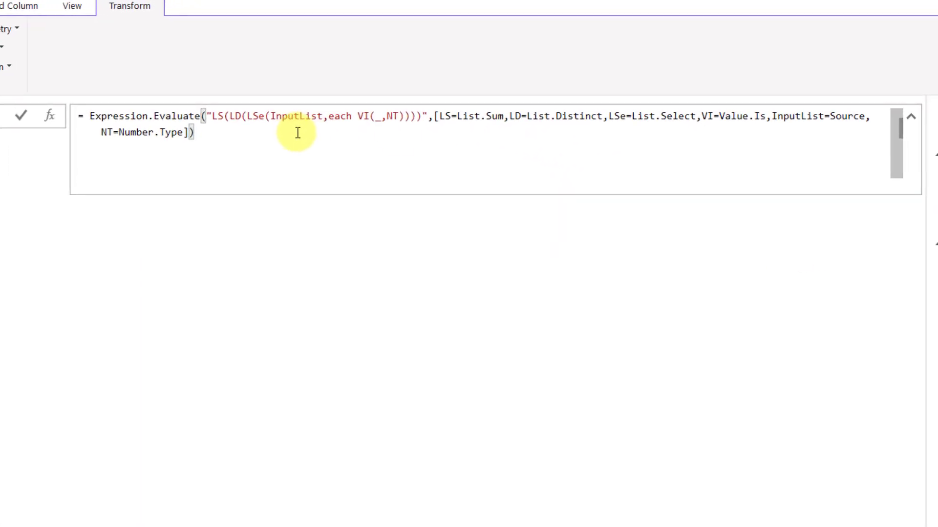
{"action": "double_click", "coordinate": [462, 105]}
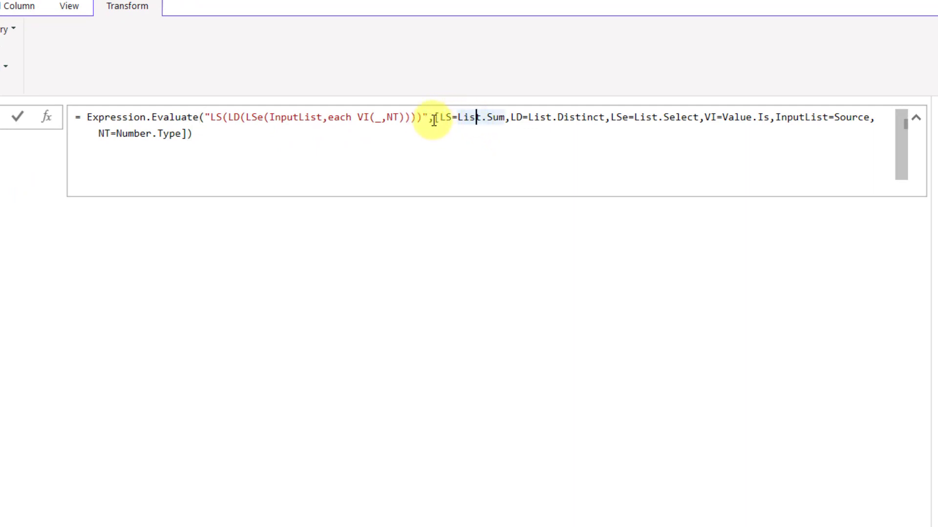
Examine the environment record in the Custom4 formula, covering the aliases LS, LD, LSe, VI, InputList and NT.
{"action": "left_click_drag", "start_coordinate": [433, 118], "coordinate": [190, 136]}
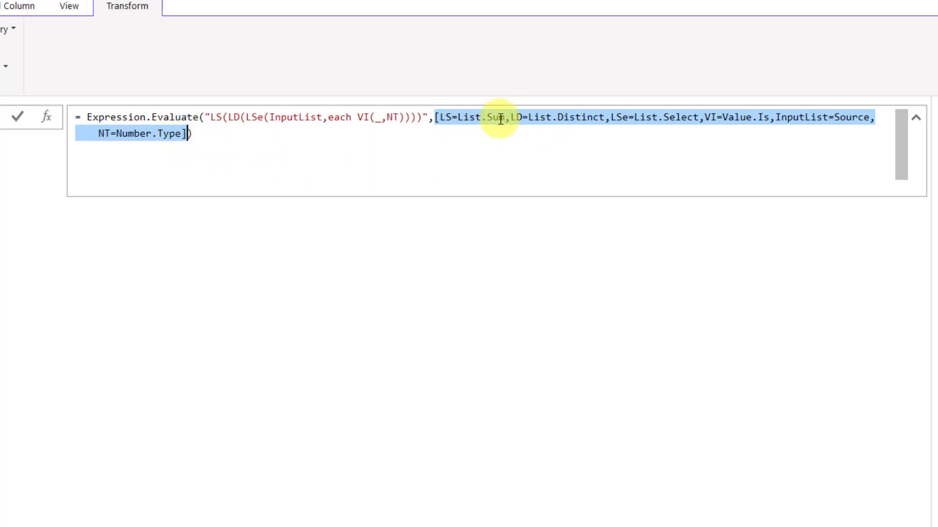
{"action": "mouse_move", "coordinate": [491, 118]}
{"action": "left_click", "coordinate": [445, 118]}
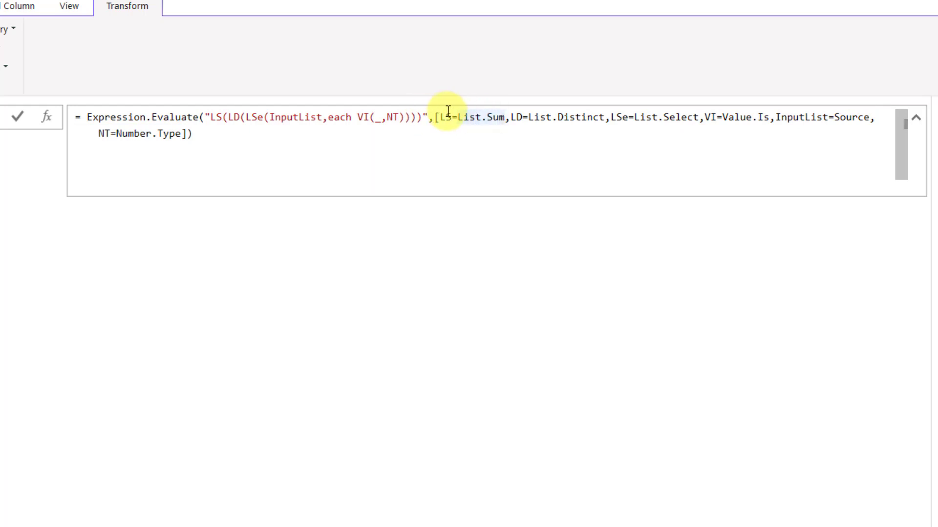
{"action": "left_click", "coordinate": [518, 117]}
{"action": "left_click_drag", "start_coordinate": [573, 117], "coordinate": [513, 119]}
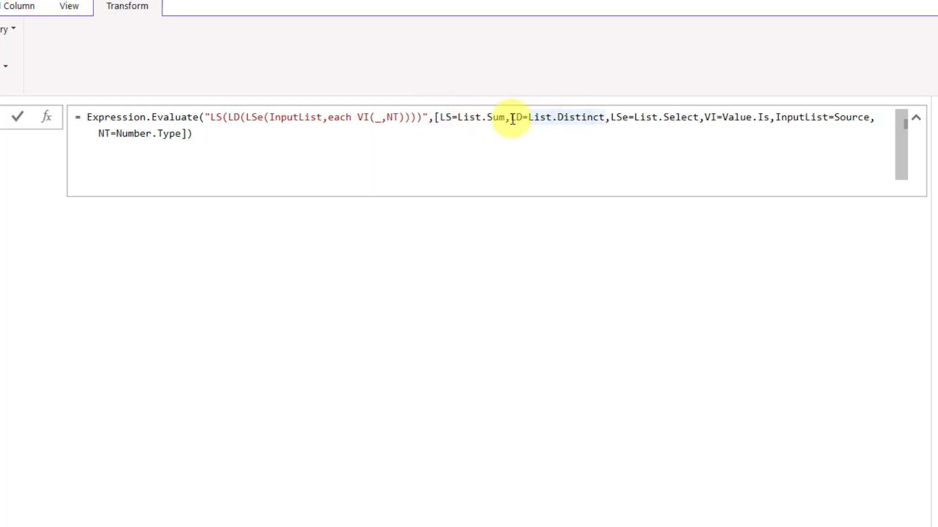
{"action": "left_click", "coordinate": [514, 118]}
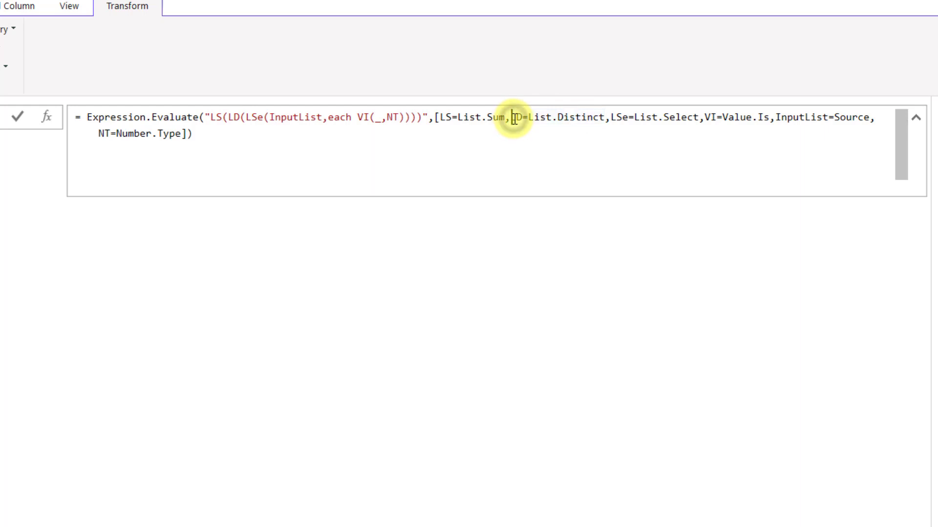
{"action": "left_click", "coordinate": [620, 117]}
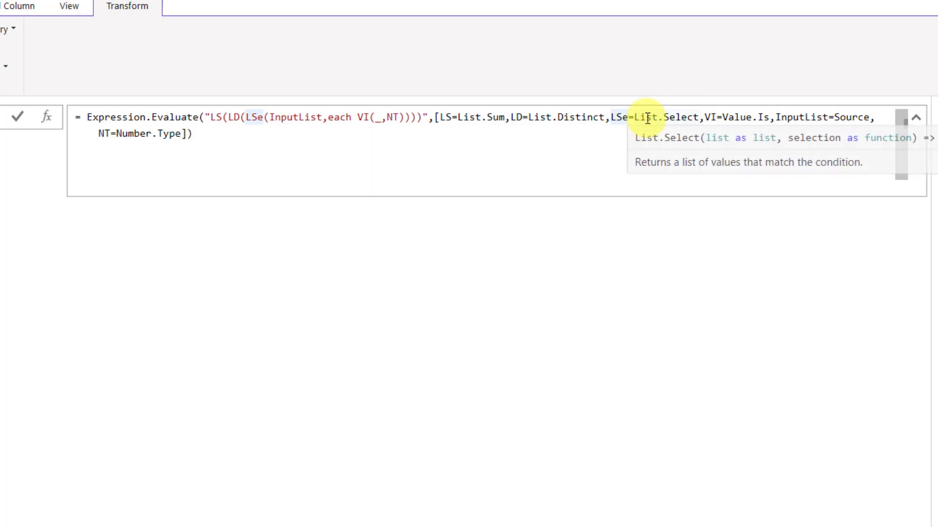
{"action": "left_click", "coordinate": [709, 118]}
{"action": "left_click", "coordinate": [746, 119]}
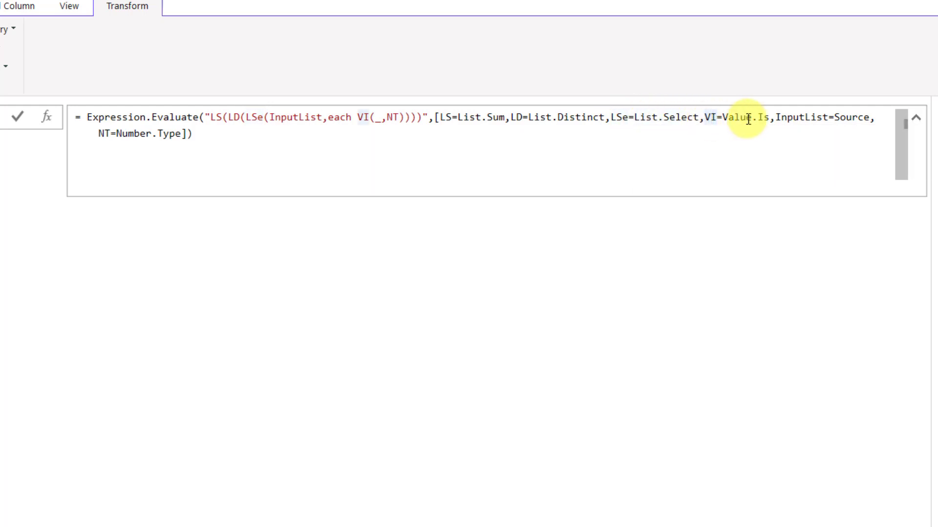
{"action": "left_click", "coordinate": [811, 120]}
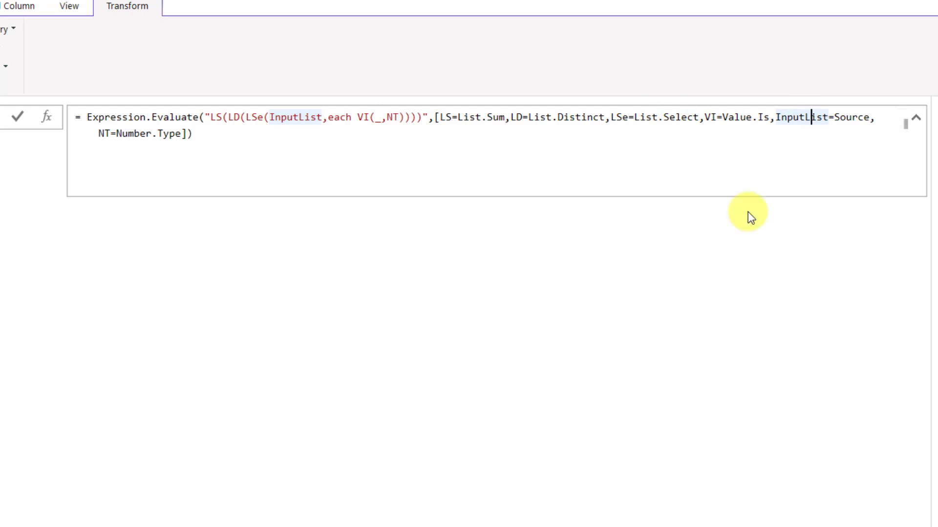
{"action": "left_click", "coordinate": [177, 136]}
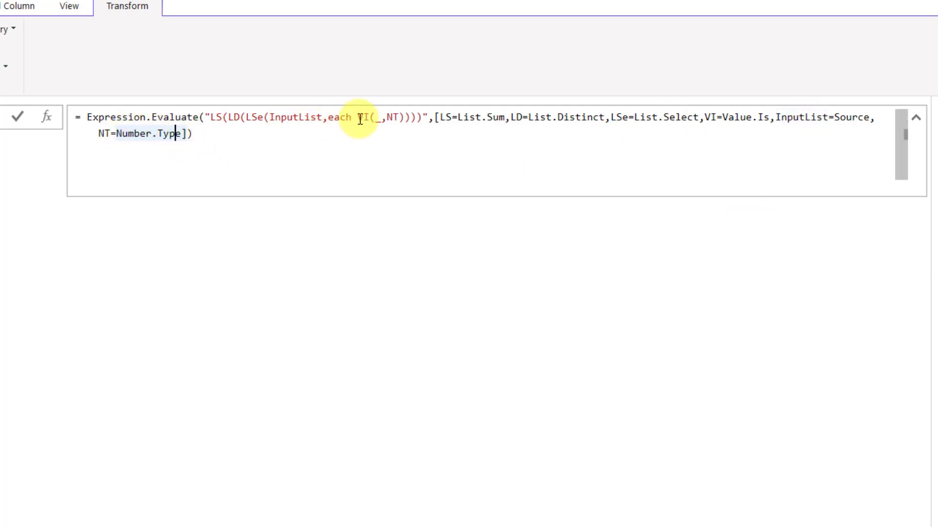
Examine the text expression LS(LD(LSe(InputList,each VI(_,NT)))) in the Custom4 formula against its List.Select and List.Distinct aliases.
{"action": "left_click_drag", "start_coordinate": [423, 117], "coordinate": [213, 125]}
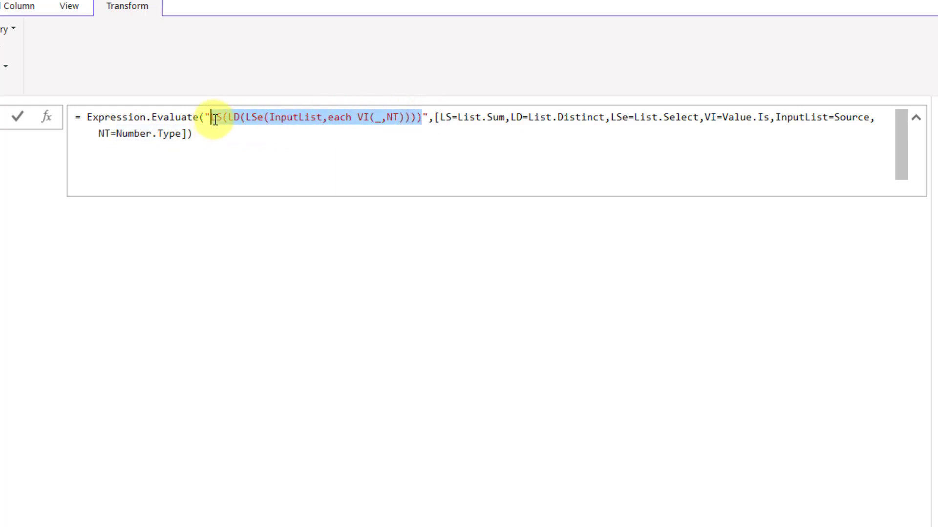
{"action": "left_click_drag", "start_coordinate": [219, 120], "coordinate": [210, 120]}
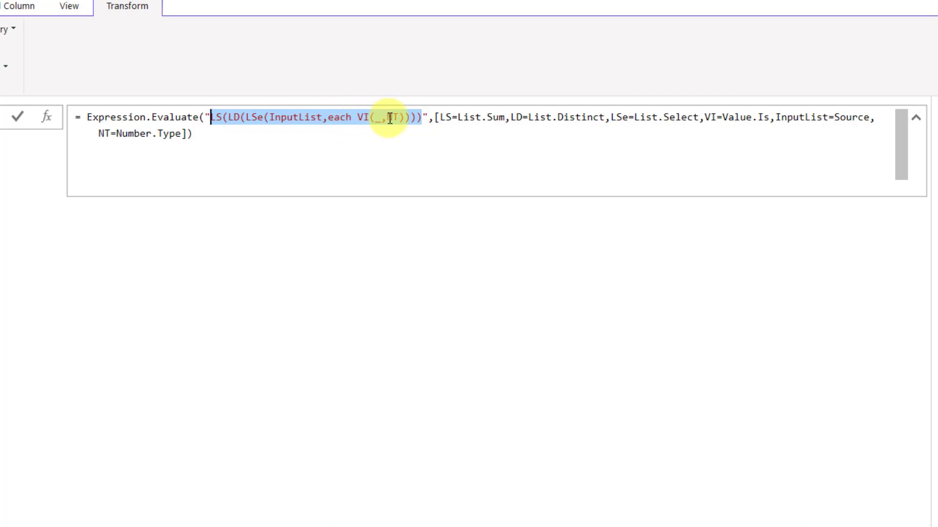
{"action": "left_click", "coordinate": [332, 119]}
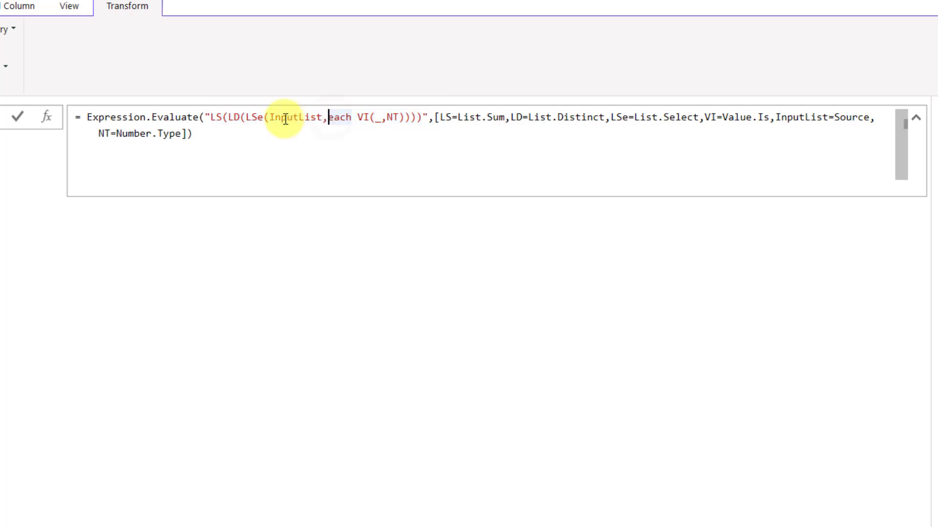
{"action": "double_click", "coordinate": [686, 118]}
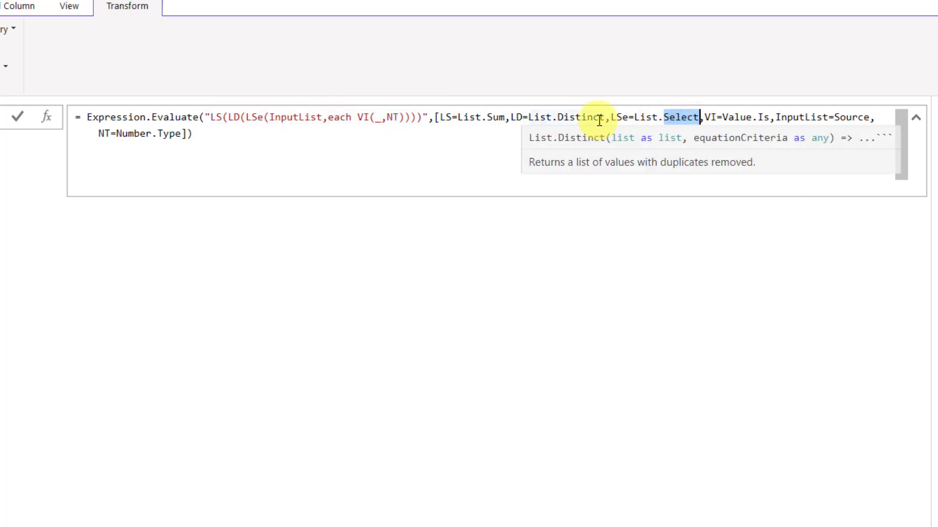
{"action": "left_click", "coordinate": [575, 119]}
{"action": "double_click", "coordinate": [276, 117]}
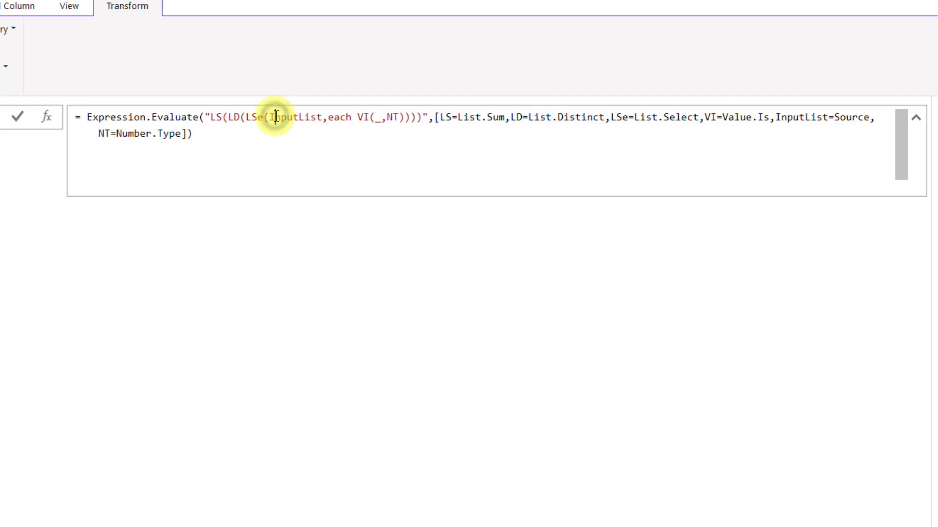
Switch to the Microsoft Learn page for Expression.Evaluate and read the document and environment arguments plus Examples 1 to 3.
{"action": "left_click", "coordinate": [308, 525]}
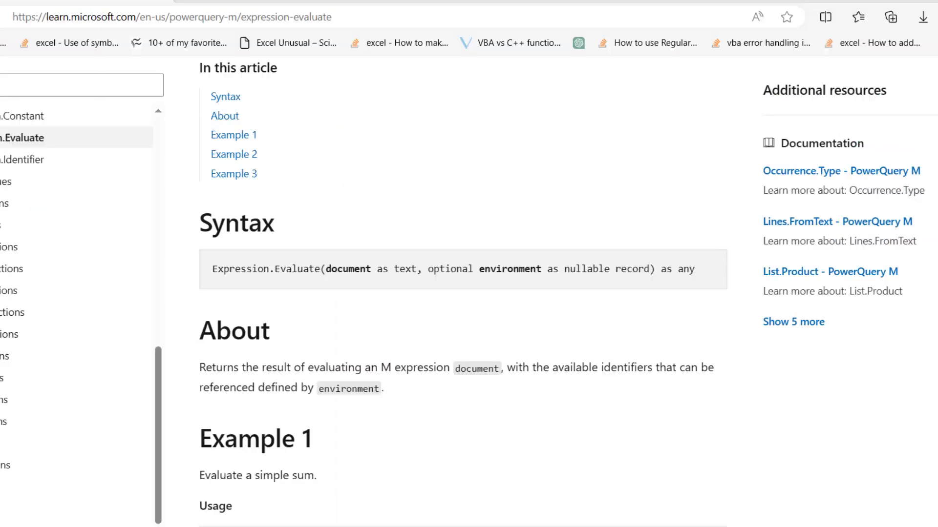
{"action": "double_click", "coordinate": [352, 266]}
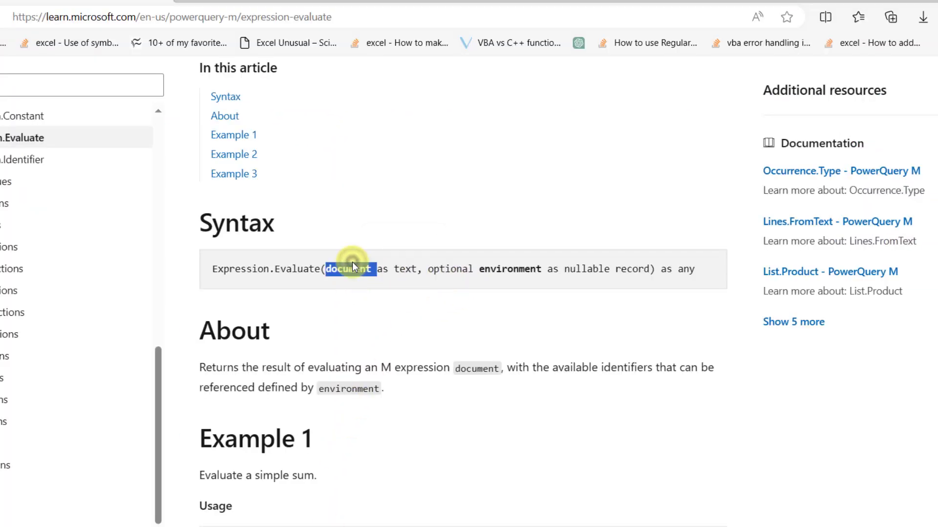
{"action": "double_click", "coordinate": [552, 269]}
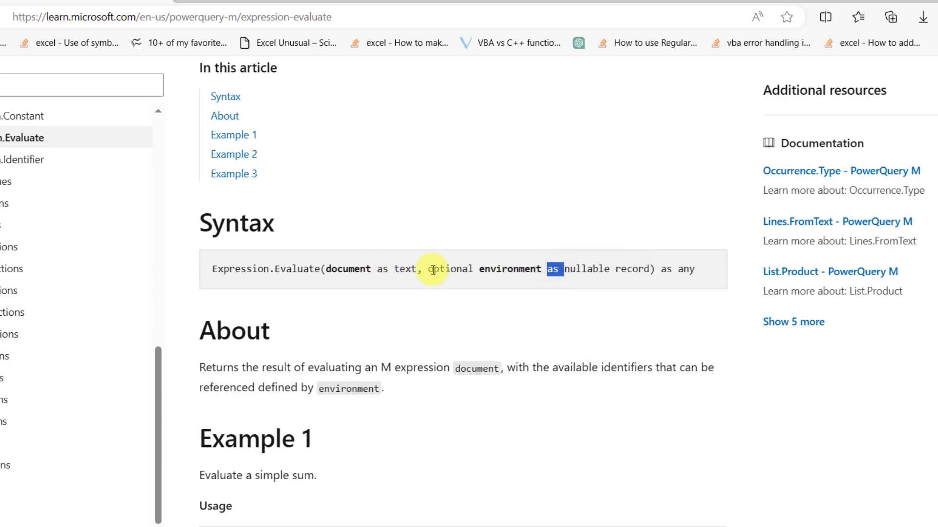
{"action": "double_click", "coordinate": [498, 269]}
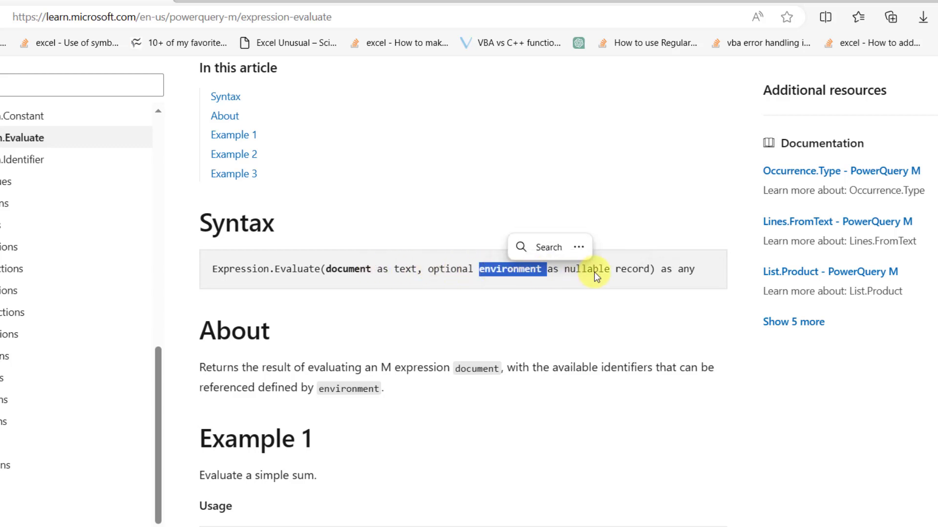
{"action": "left_click", "coordinate": [596, 276]}
{"action": "scroll", "coordinate": [512, 292], "scroll_direction": "down", "scroll_amount": 7}
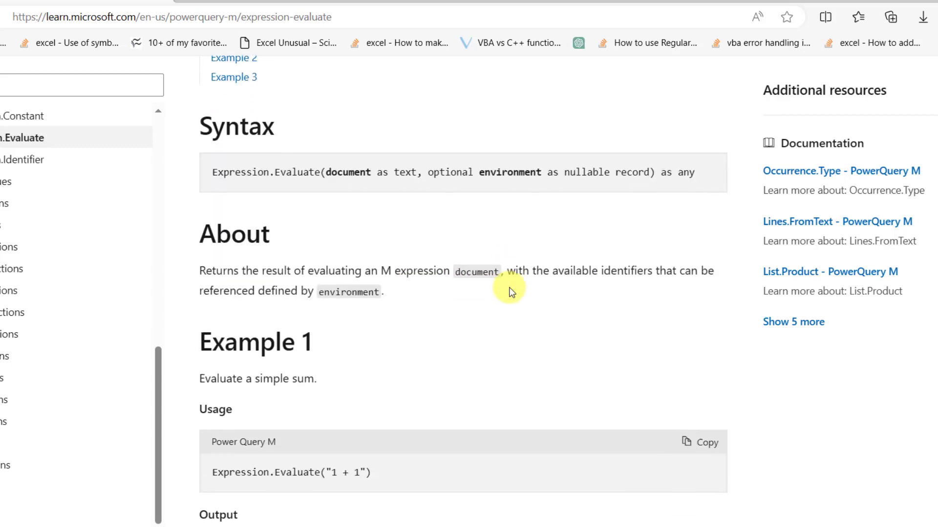
{"action": "scroll", "coordinate": [512, 292], "scroll_direction": "down", "scroll_amount": 3}
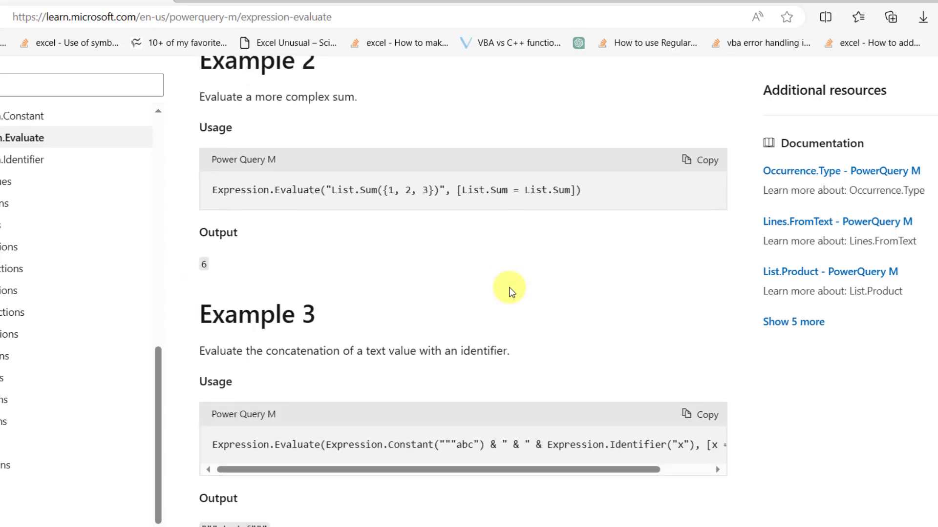
{"action": "scroll", "coordinate": [512, 292], "scroll_direction": "down", "scroll_amount": 3}
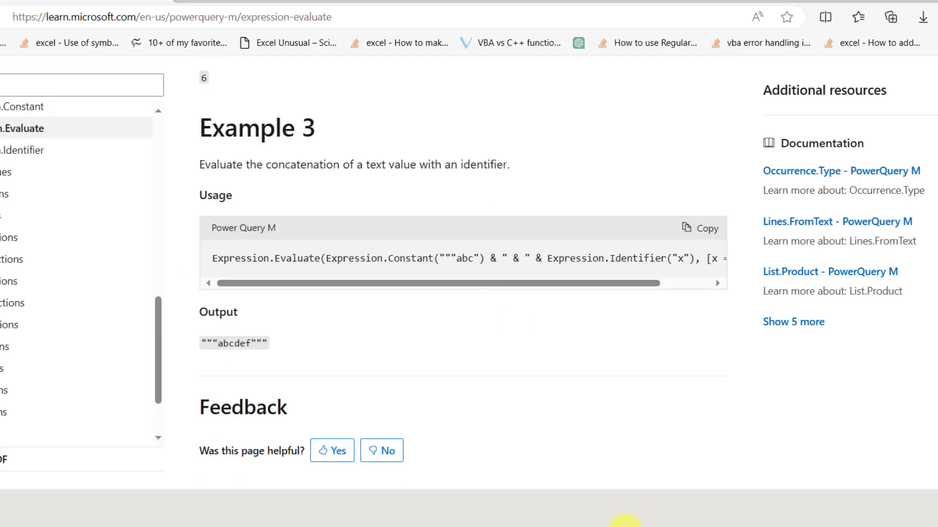
Switch back to Power Query Editor and compare the Custom4 environment record with the names used in the text expression.
{"action": "left_click", "coordinate": [442, 511]}
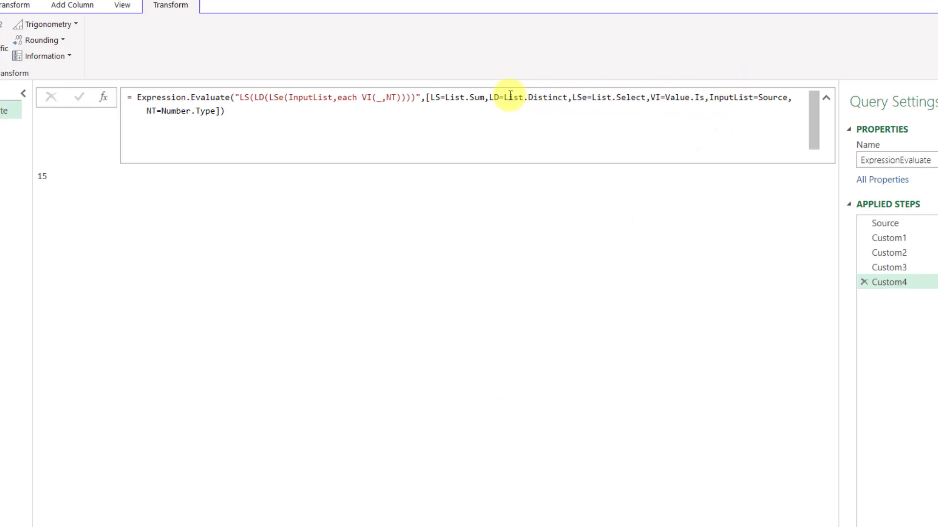
{"action": "left_click_drag", "start_coordinate": [426, 97], "coordinate": [438, 115]}
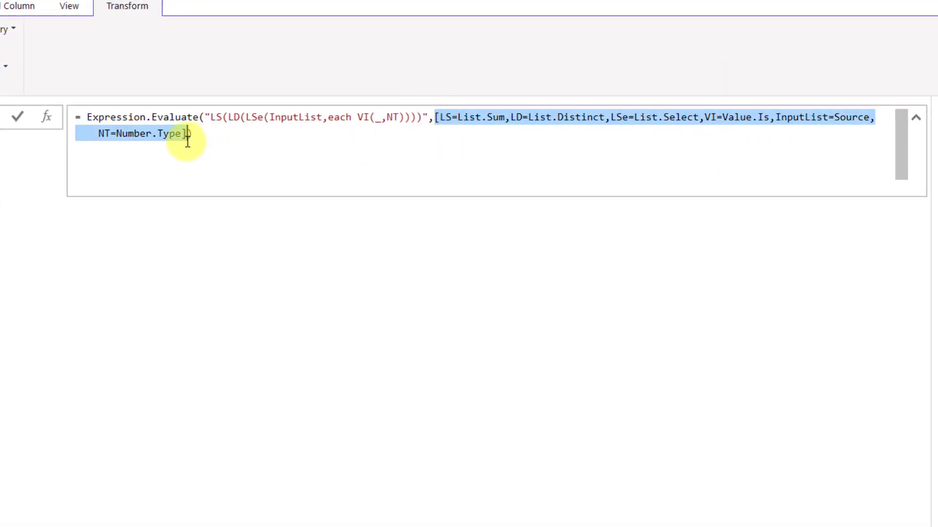
{"action": "left_click", "coordinate": [252, 117]}
{"action": "left_click", "coordinate": [549, 123]}
{"action": "left_click", "coordinate": [274, 117]}
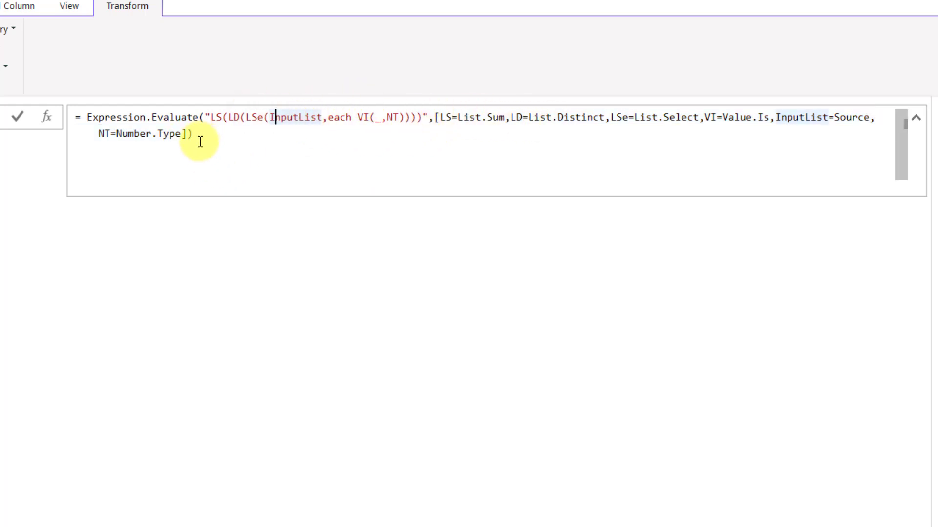
Return to the Microsoft Learn page and review the "document as text" argument in the Expression.Evaluate syntax.
{"action": "key", "text": "alt+Tab"}
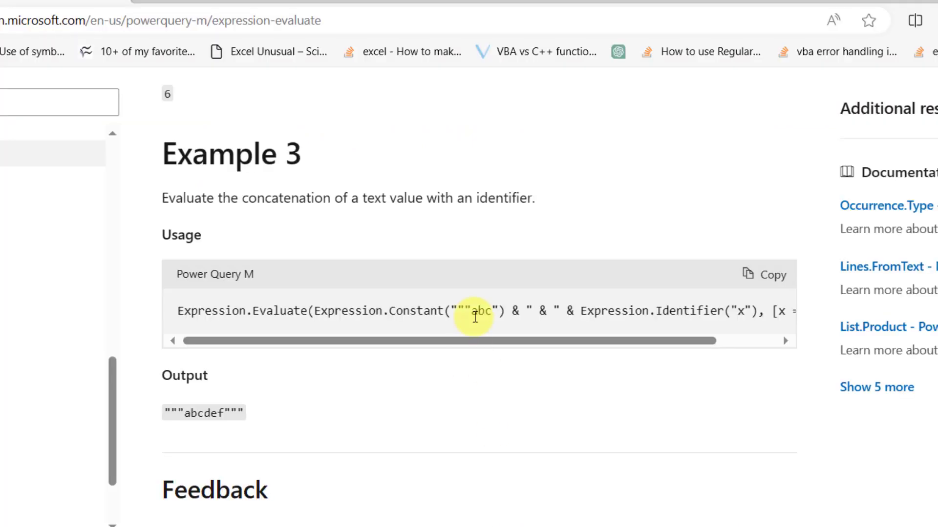
{"action": "scroll", "coordinate": [472, 316], "scroll_direction": "up", "scroll_amount": 5}
{"action": "scroll", "coordinate": [600, 320], "scroll_direction": "up", "scroll_amount": 5}
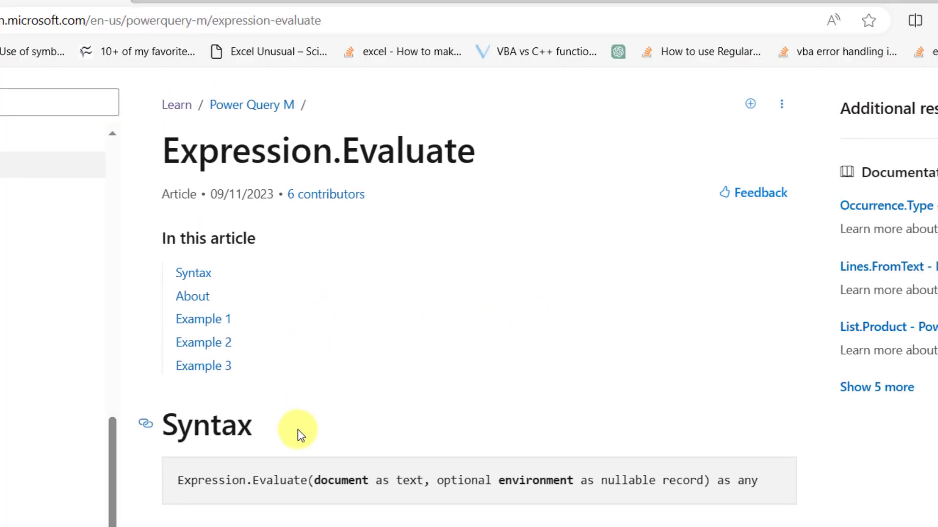
{"action": "left_click_drag", "start_coordinate": [317, 482], "coordinate": [421, 484]}
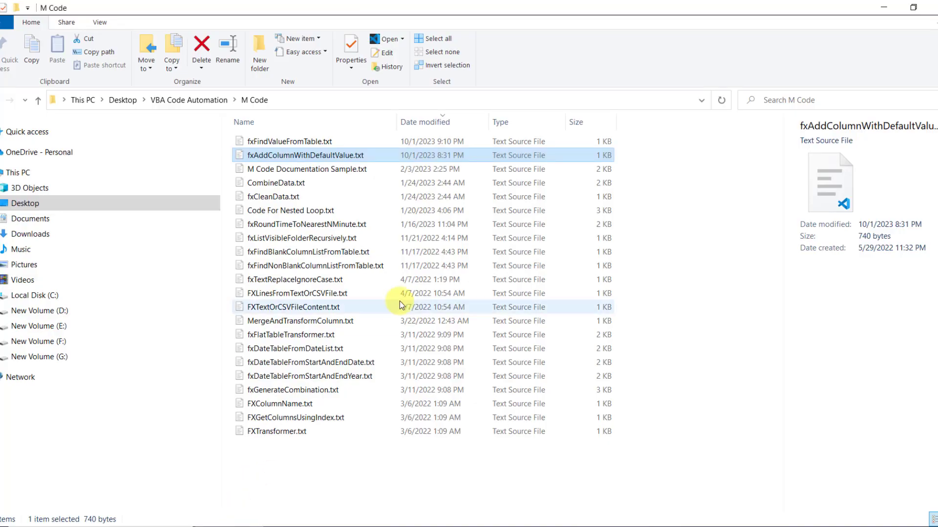
Copy the path of fxAddColumnWithDefaultValue.txt from the M Code folder and add a Power Query step loading that file with File.Contents.
{"action": "right_click", "coordinate": [387, 154]}
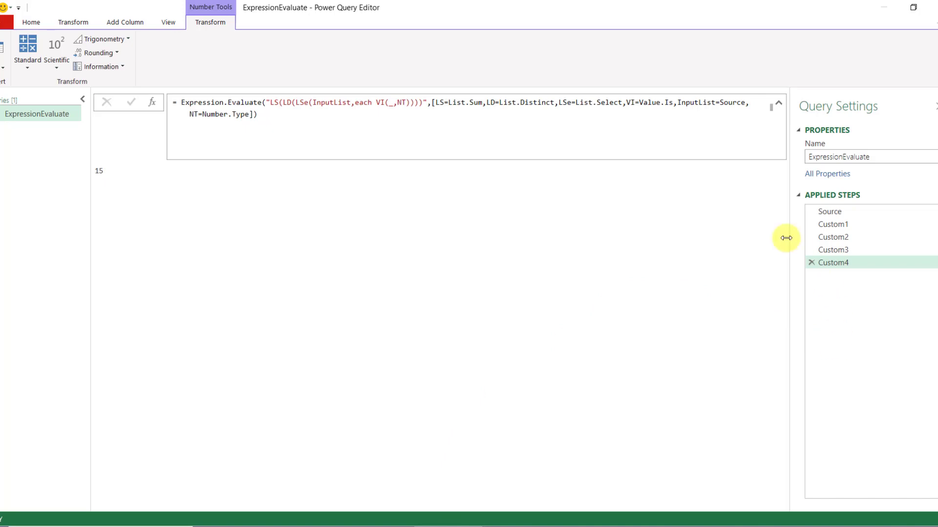
{"action": "left_click", "coordinate": [152, 102]}
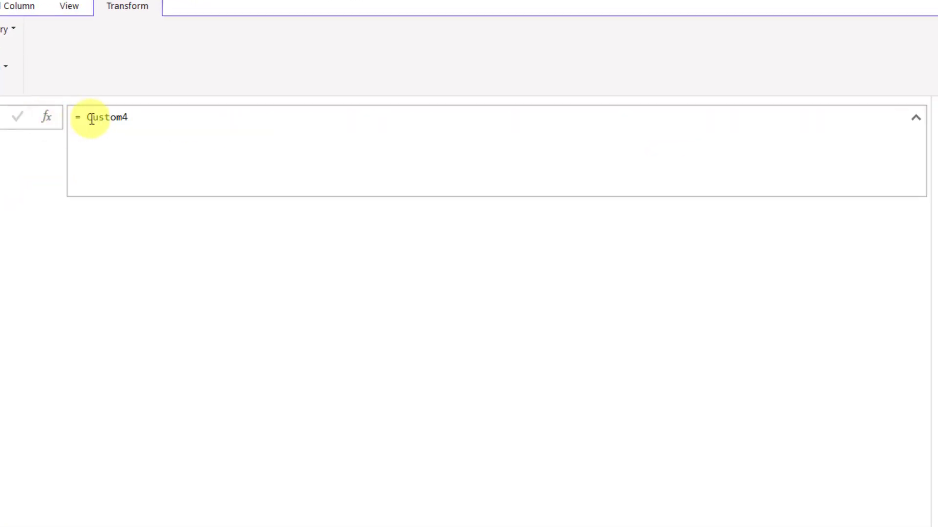
{"action": "double_click", "coordinate": [91, 118]}
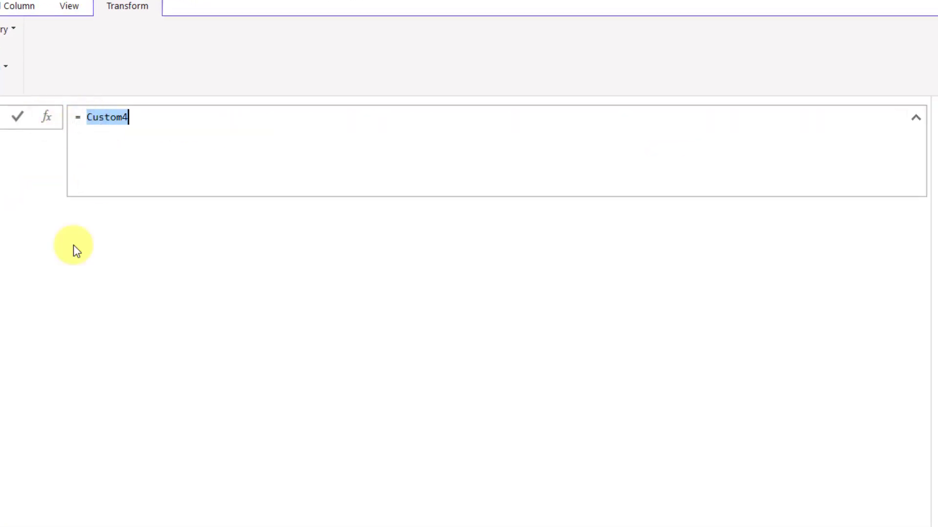
{"action": "type", "text": "F"}
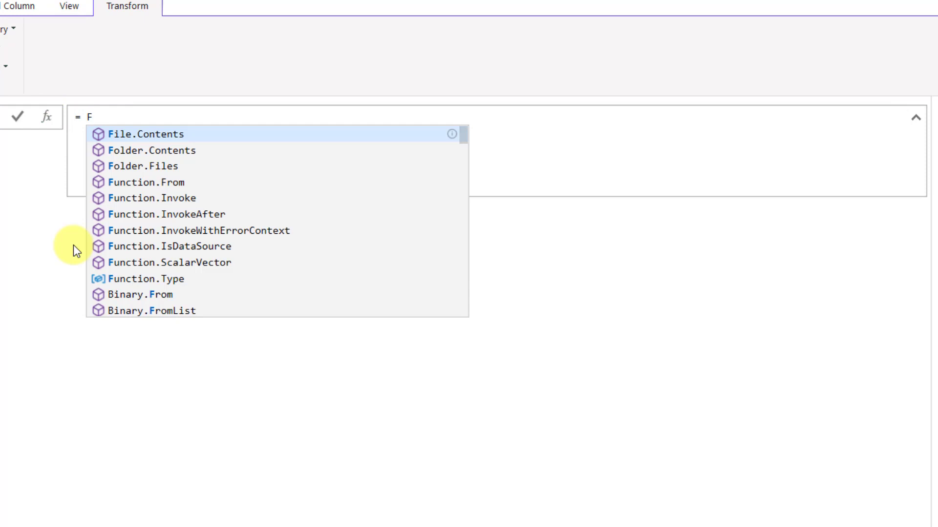
{"action": "key", "text": "Tab"}
{"action": "type", "text": "("}
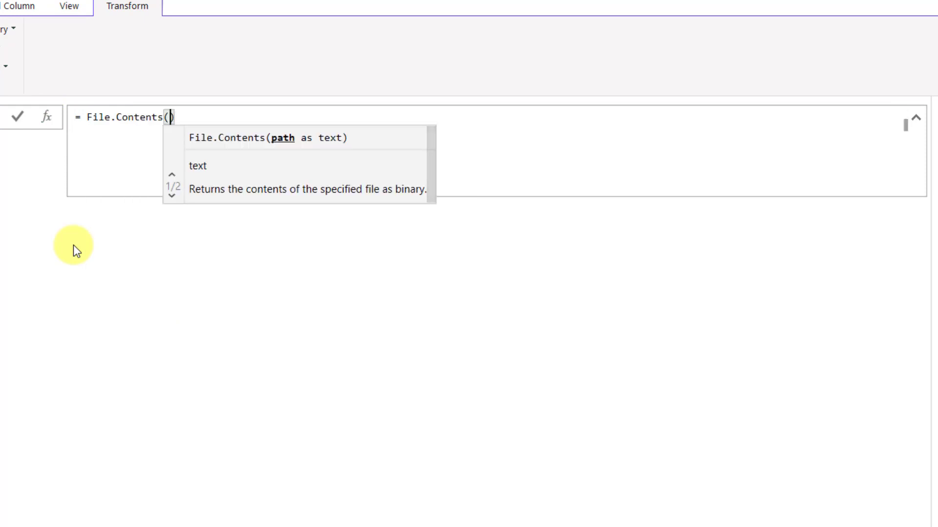
{"action": "type", "text": "\"C:\\Users\\USER\\Desktop\\VBA Code Automation\\M Code\\fxAddColumnWithDefaultValue.txt\""}
{"action": "key", "text": "Return"}
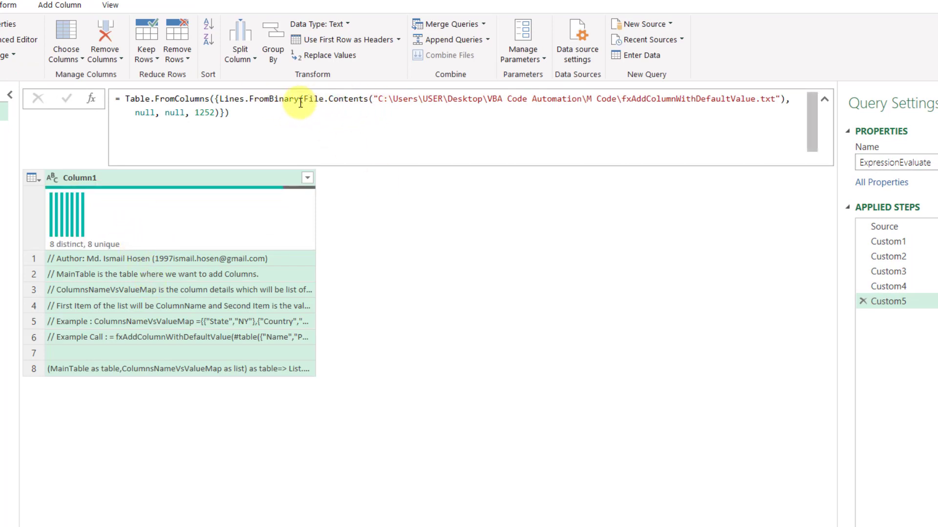
{"action": "left_click_drag", "start_coordinate": [304, 99], "coordinate": [125, 100]}
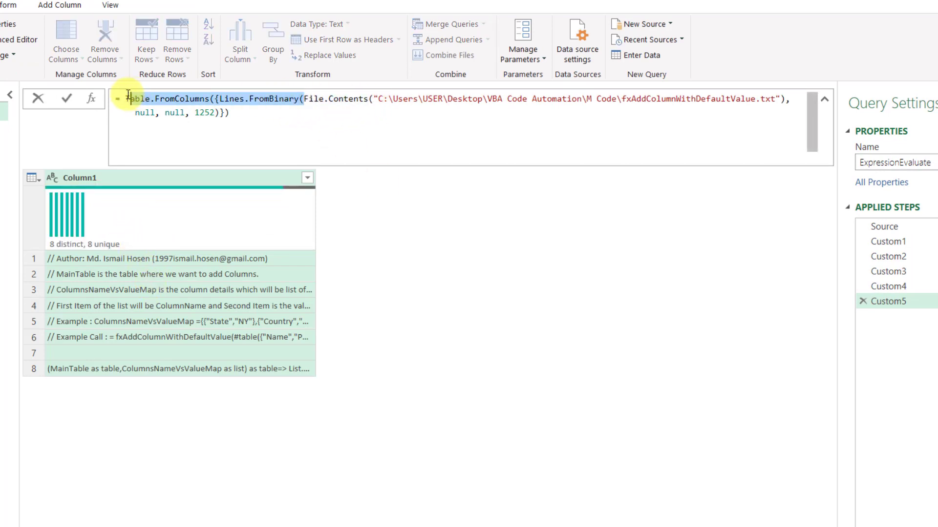
{"action": "key", "text": "BackSpace"}
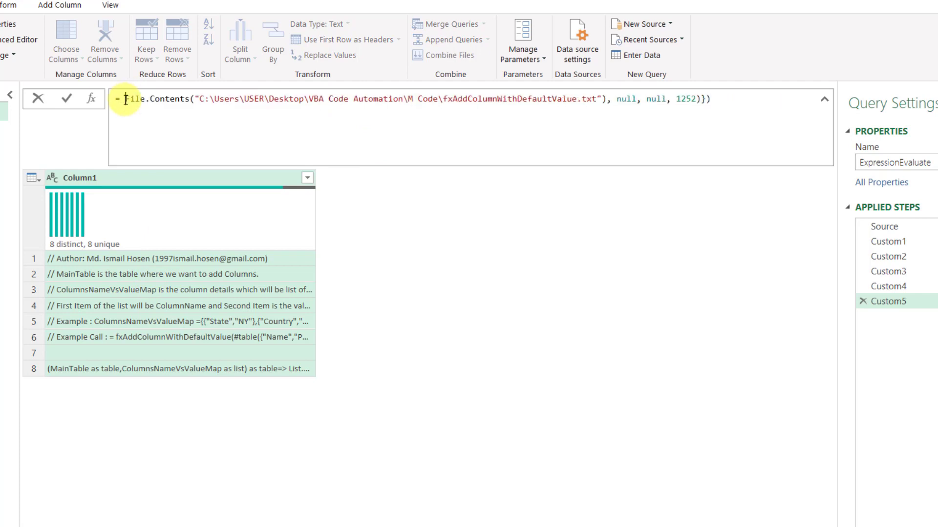
{"action": "left_click", "coordinate": [609, 101]}
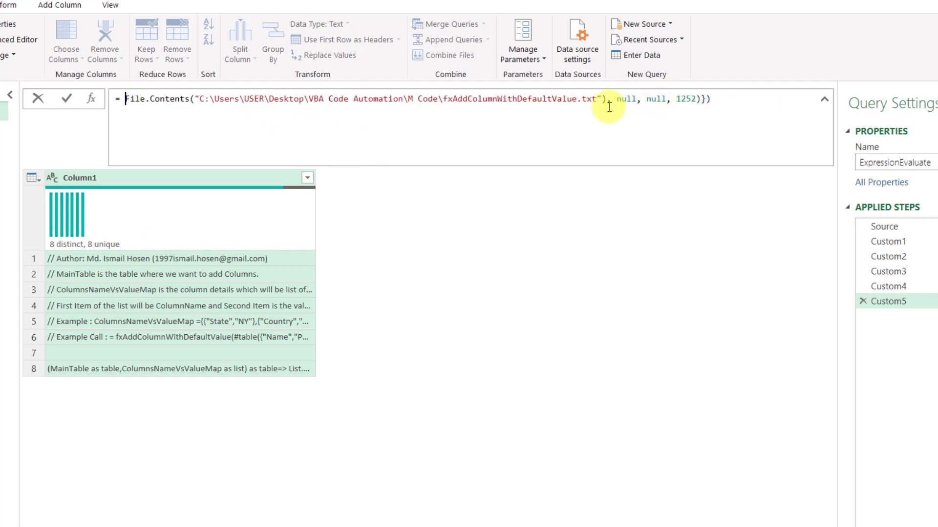
{"action": "left_click_drag", "start_coordinate": [634, 106], "coordinate": [795, 114]}
{"action": "key", "text": "BackSpace"}
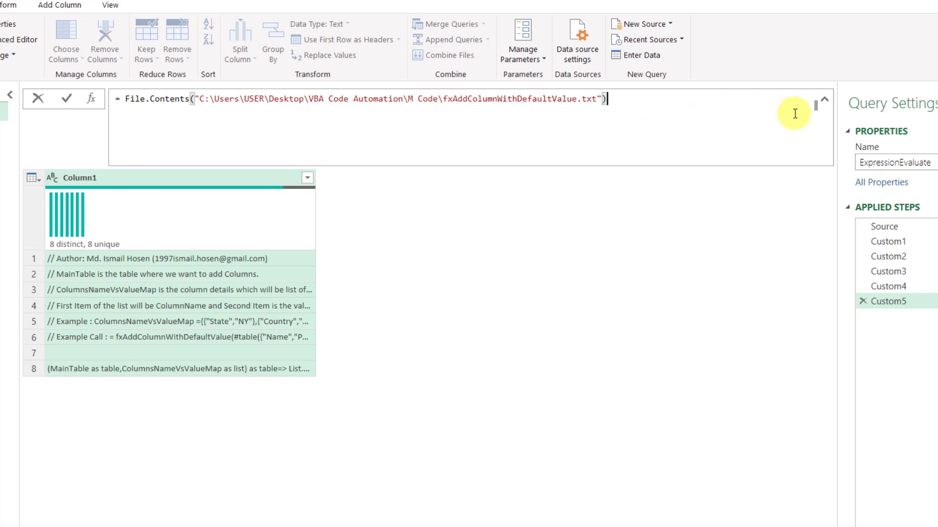
{"action": "key", "text": "Escape"}
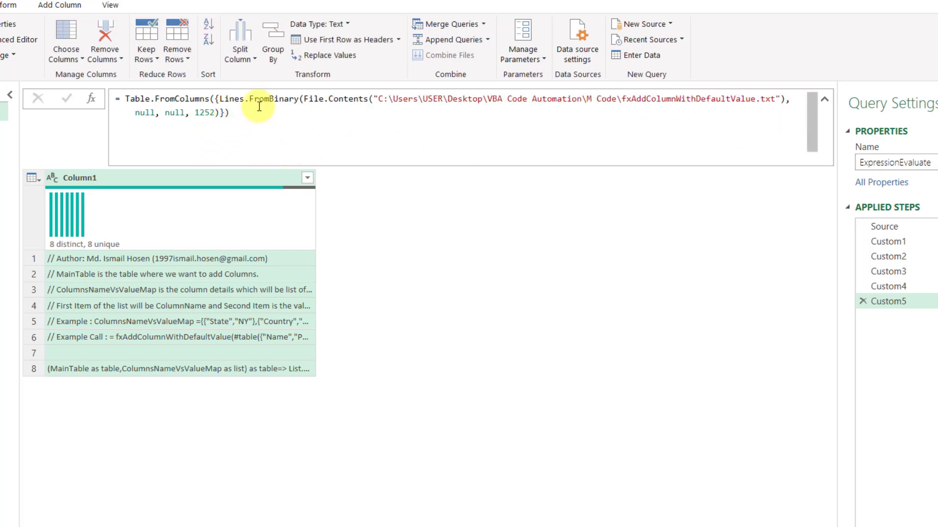
Rewrite the Custom5 formula as Text.FromBinary around File.Contents of fxAddColumnWithDefaultValue.txt, without the null, null, 1252 arguments, and select the resulting code text.
{"action": "left_click", "coordinate": [298, 99]}
{"action": "left_click_drag", "start_coordinate": [298, 99], "coordinate": [125, 99]}
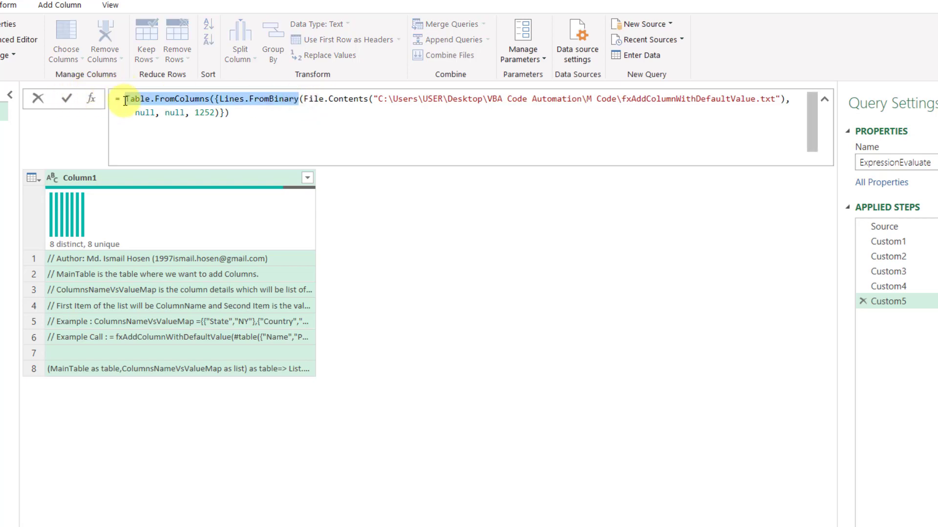
{"action": "type", "text": "Text.From"}
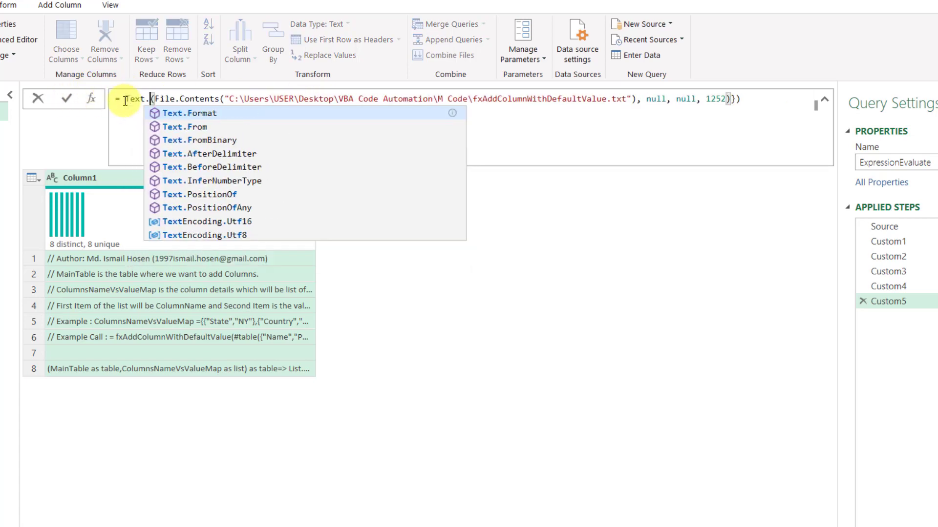
{"action": "type", "text": "B"}
{"action": "key", "text": "Tab"}
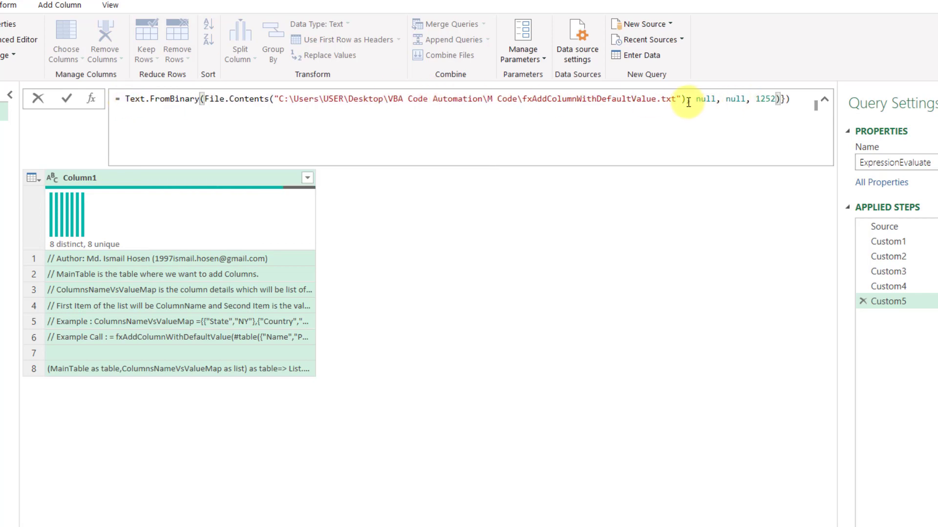
{"action": "left_click_drag", "start_coordinate": [683, 100], "coordinate": [818, 106]}
{"action": "type", "text": "))"}
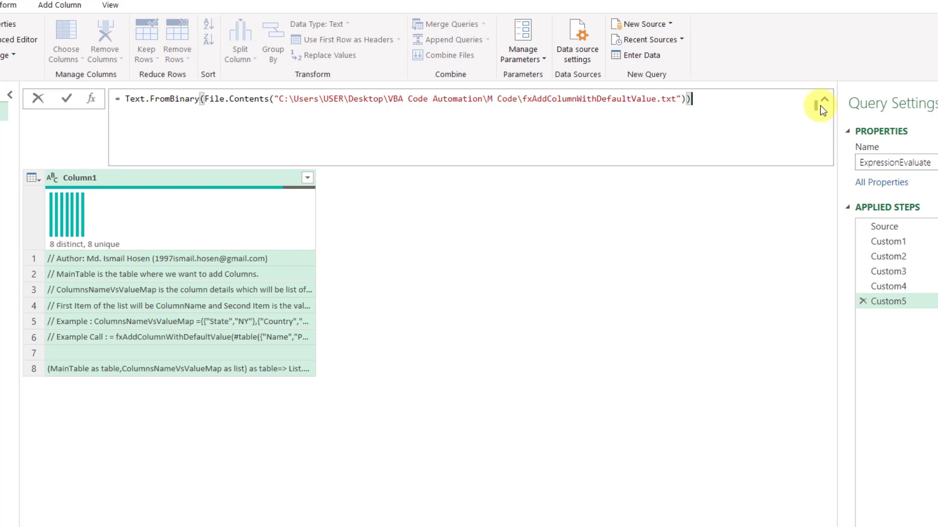
{"action": "key", "text": "Return"}
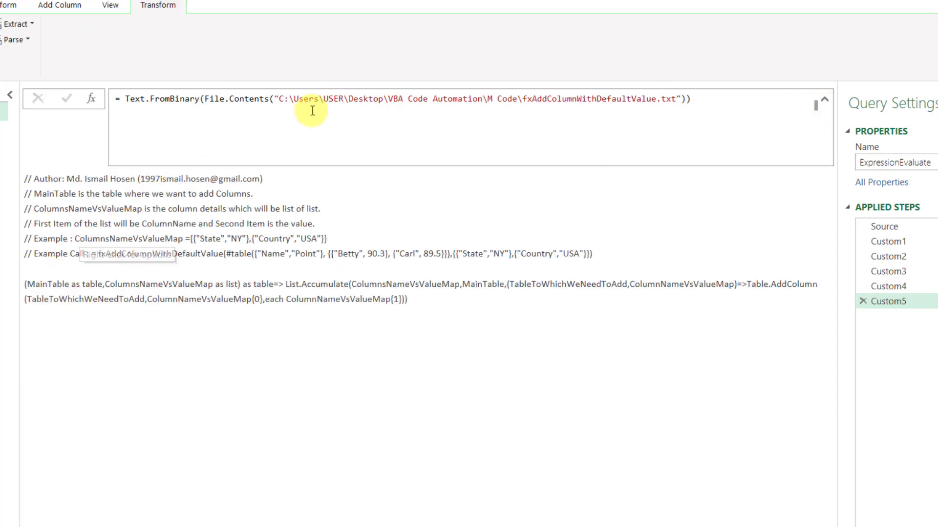
{"action": "left_click_drag", "start_coordinate": [435, 320], "coordinate": [40, 179]}
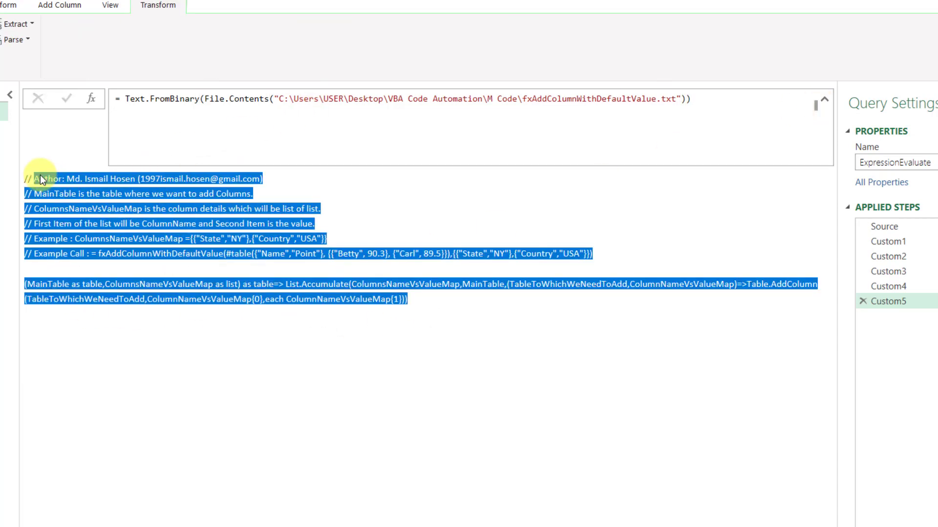
Insert an empty Expression.Evaluate() call in front of Text.FromBinary in the Custom5 formula and commit it.
{"action": "left_click", "coordinate": [318, 251]}
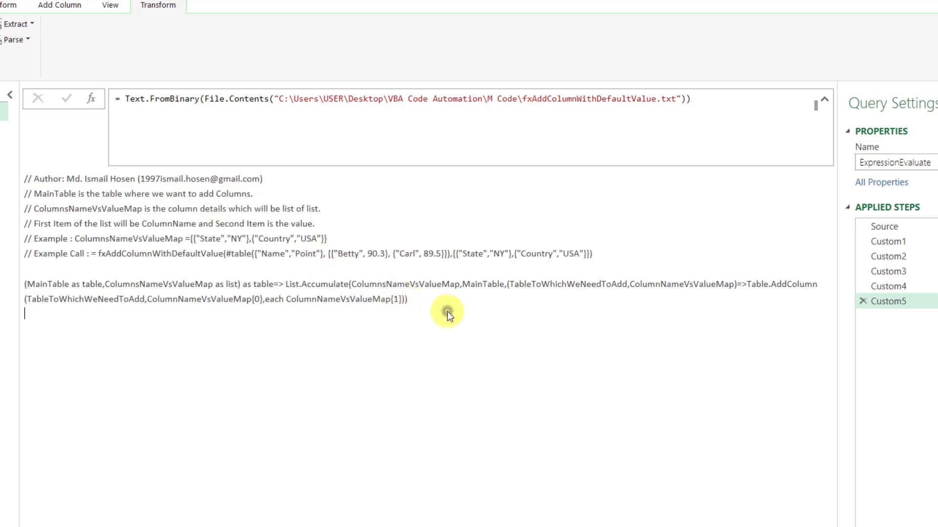
{"action": "left_click_drag", "start_coordinate": [445, 313], "coordinate": [31, 185]}
{"action": "left_click", "coordinate": [128, 297]}
{"action": "left_click", "coordinate": [120, 99]}
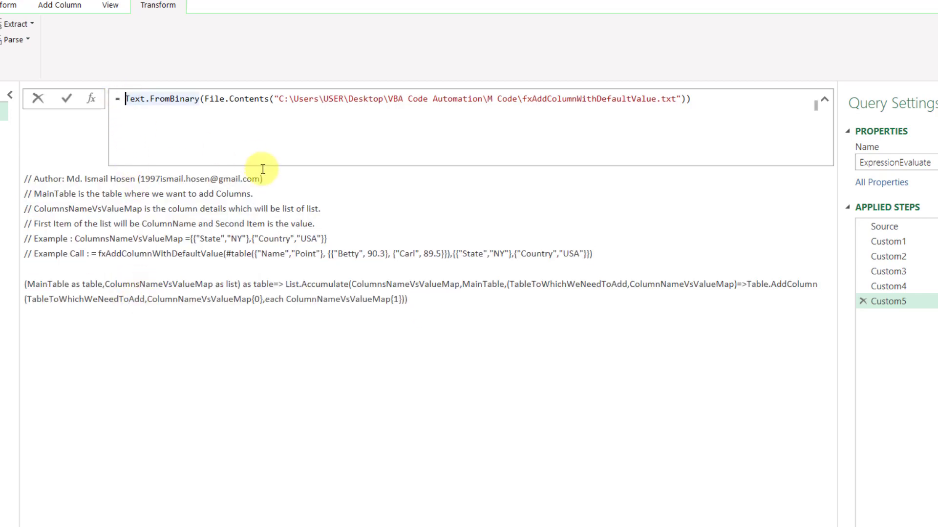
{"action": "type", "text": "Ev"}
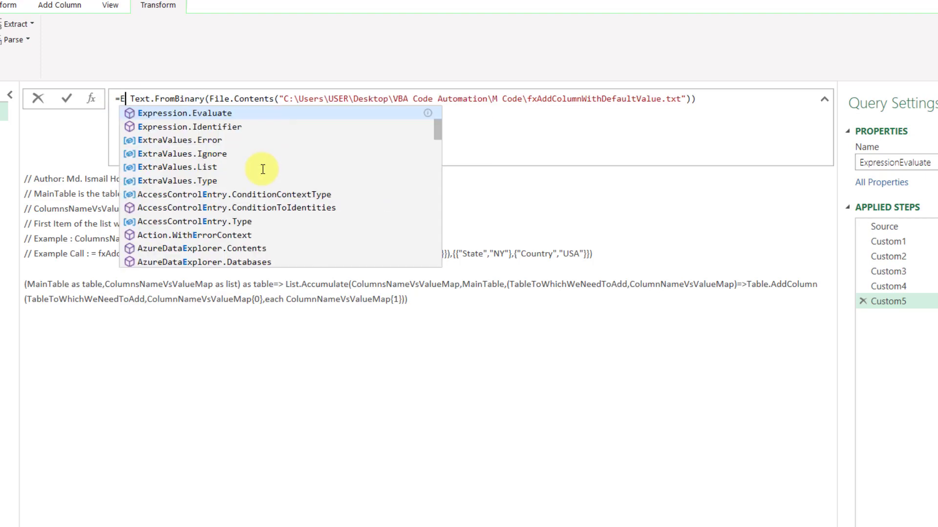
{"action": "key", "text": "BackSpace"}
{"action": "key", "text": "Tab"}
{"action": "type", "text": "()"}
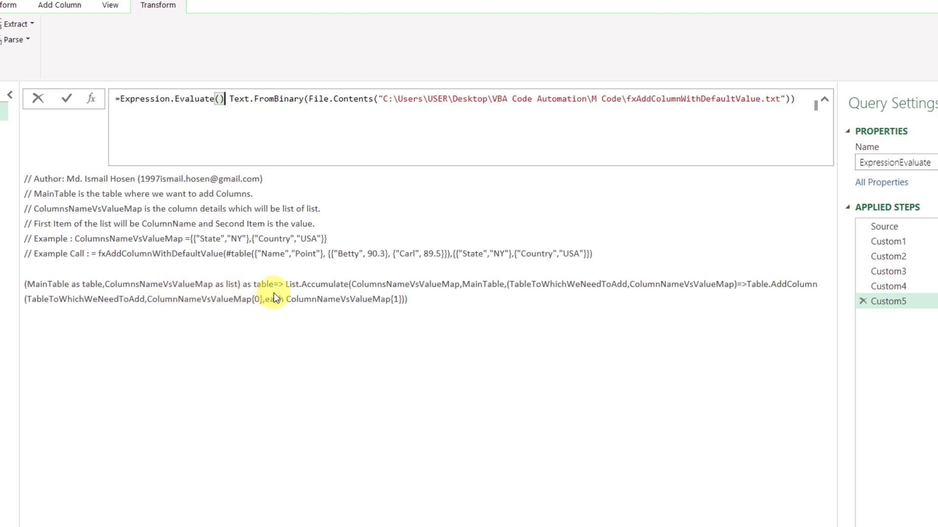
{"action": "key", "text": "Return"}
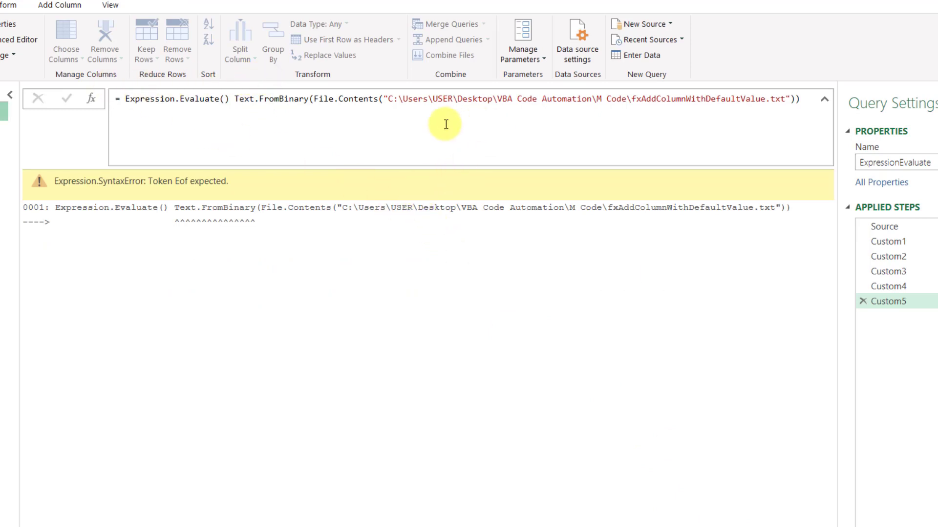
Enclose the whole Text.FromBinary call within Expression.Evaluate, add #shared as its environment argument, and commit the Custom5 formula.
{"action": "left_click", "coordinate": [235, 99]}
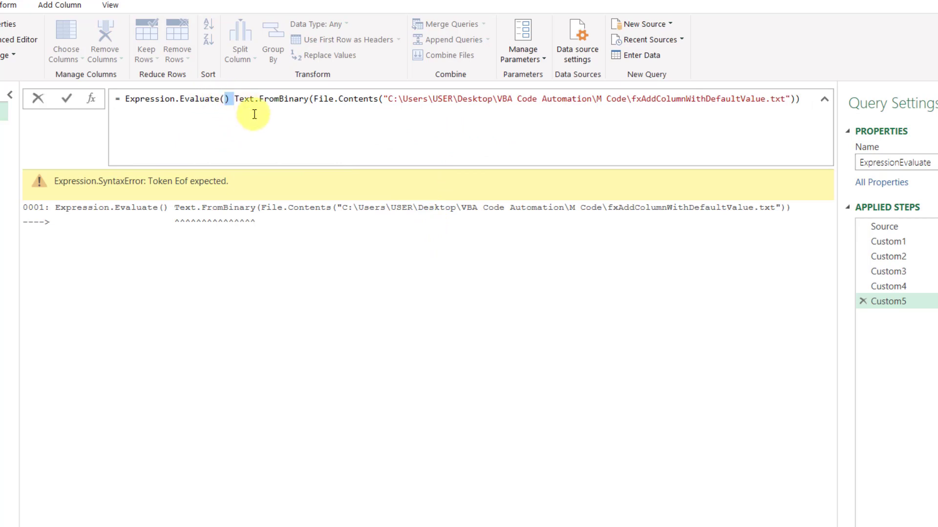
{"action": "key", "text": "BackSpace"}
{"action": "key", "text": "BackSpace"}
{"action": "key", "text": "End"}
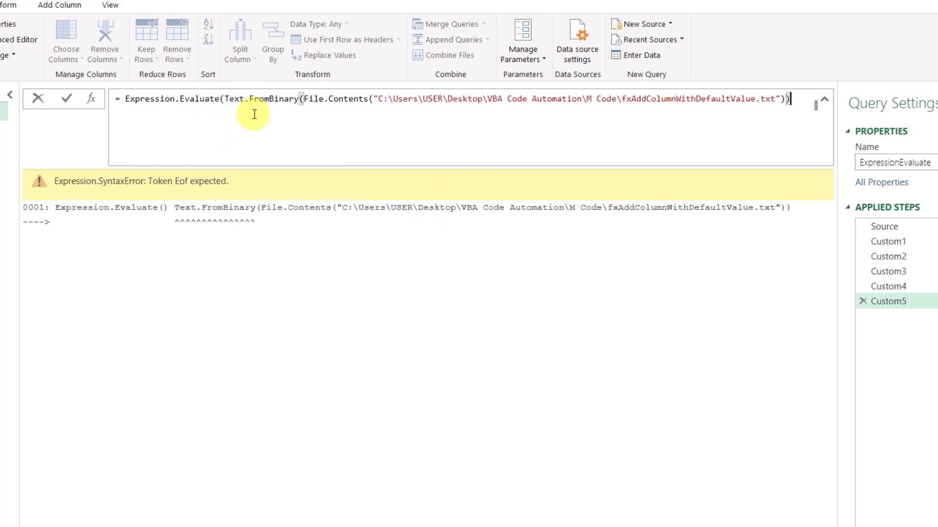
{"action": "type", "text": "),#"}
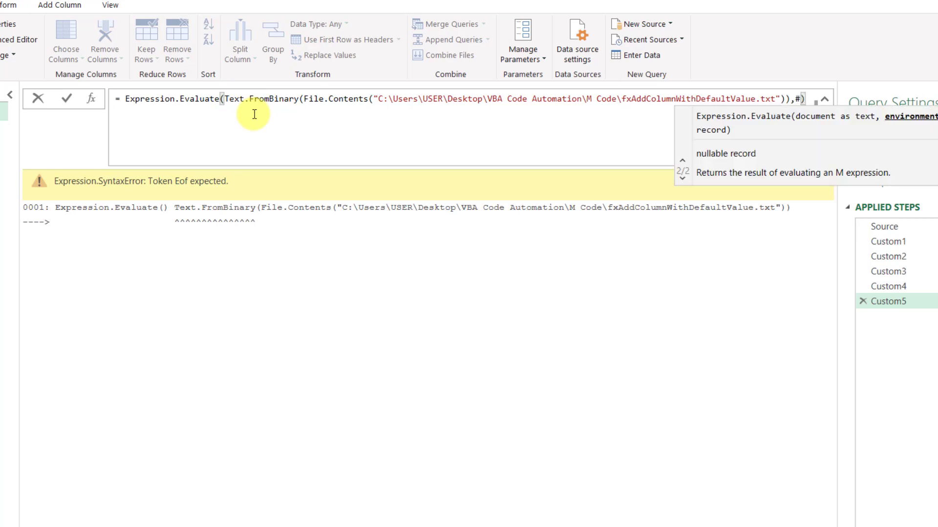
{"action": "type", "text": "shared"}
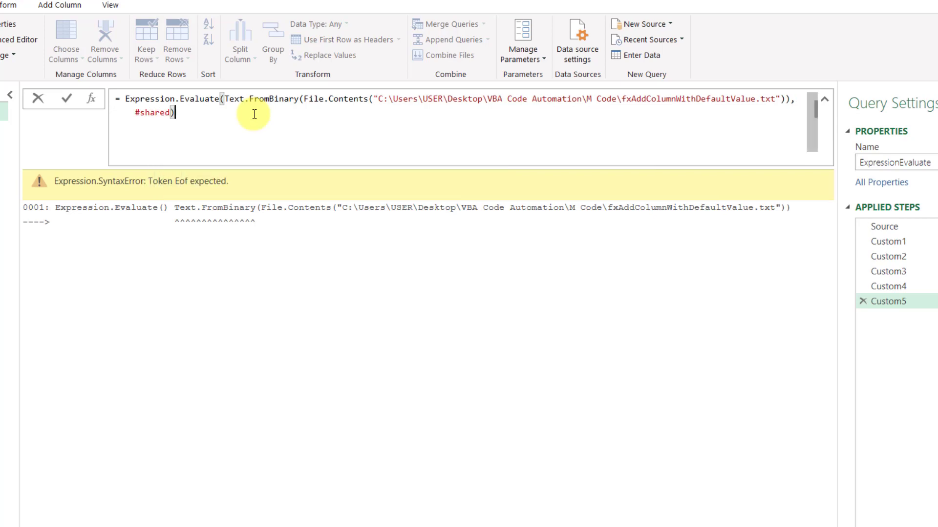
{"action": "key", "text": "Return"}
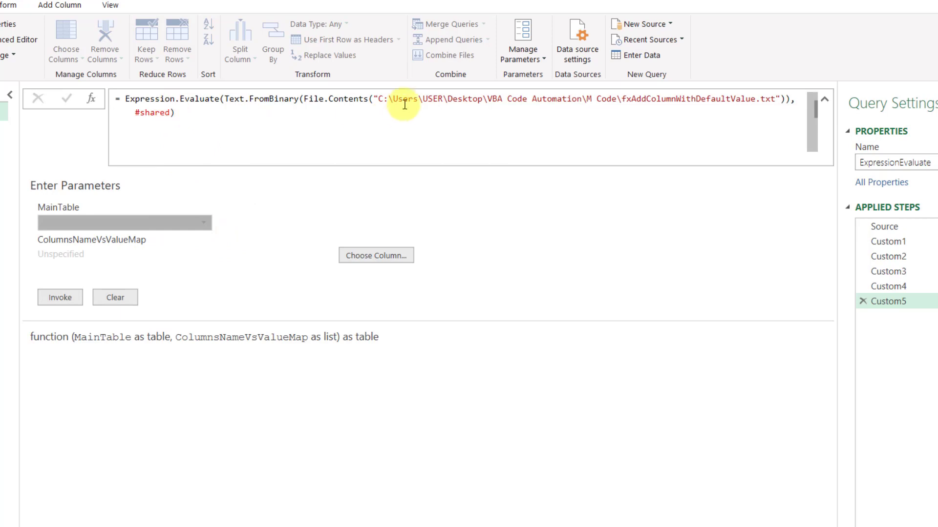
Try to invoke the loaded function with the MainTable and ColumnsNameVsValueMap parameters left empty.
{"action": "left_click", "coordinate": [304, 99]}
{"action": "left_click_drag", "start_coordinate": [304, 99], "coordinate": [483, 101]}
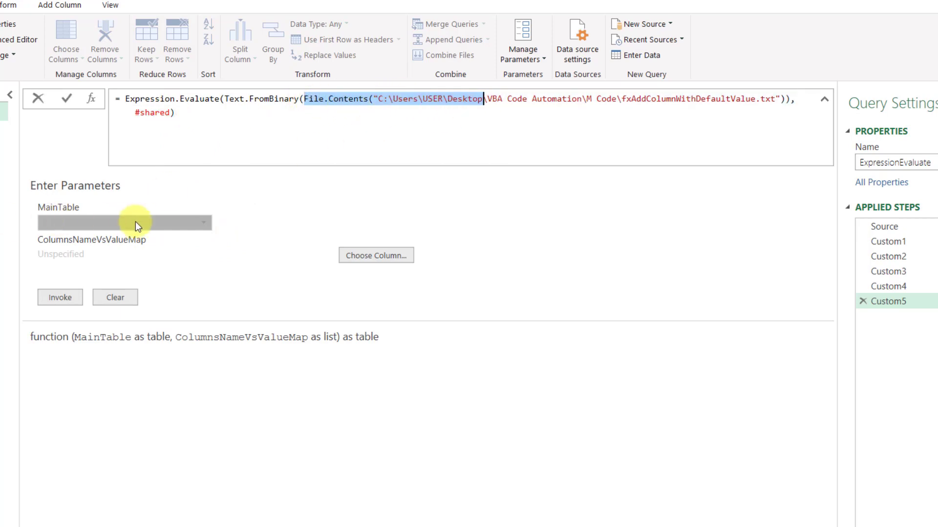
{"action": "left_click", "coordinate": [274, 197]}
{"action": "left_click", "coordinate": [68, 297]}
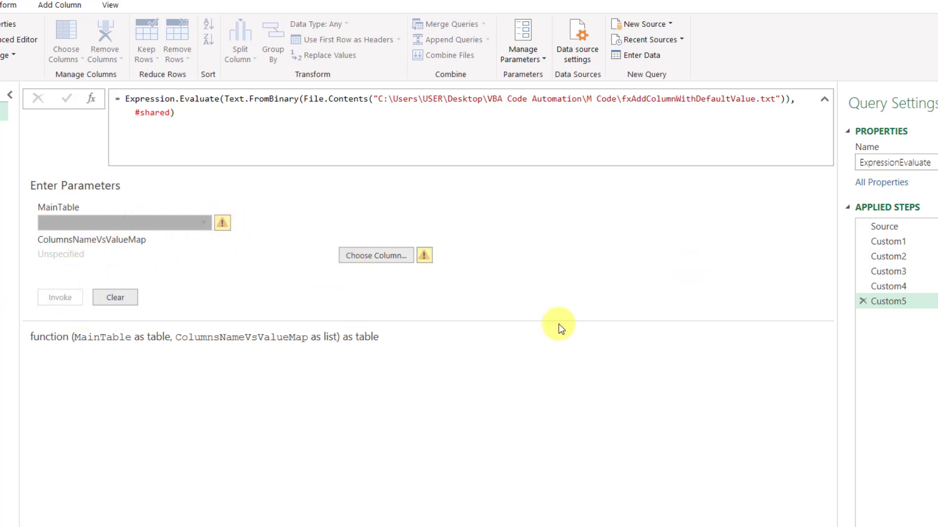
Add a new query step after Custom5 that calls Custom5 as a function with empty parentheses.
{"action": "left_click", "coordinate": [92, 98]}
{"action": "double_click", "coordinate": [184, 102]}
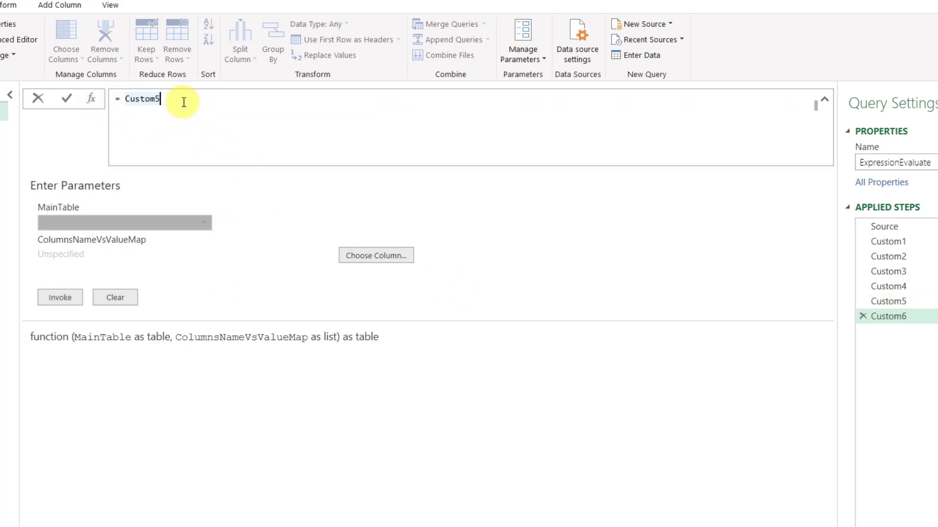
{"action": "key", "text": "End"}
{"action": "type", "text": "("}
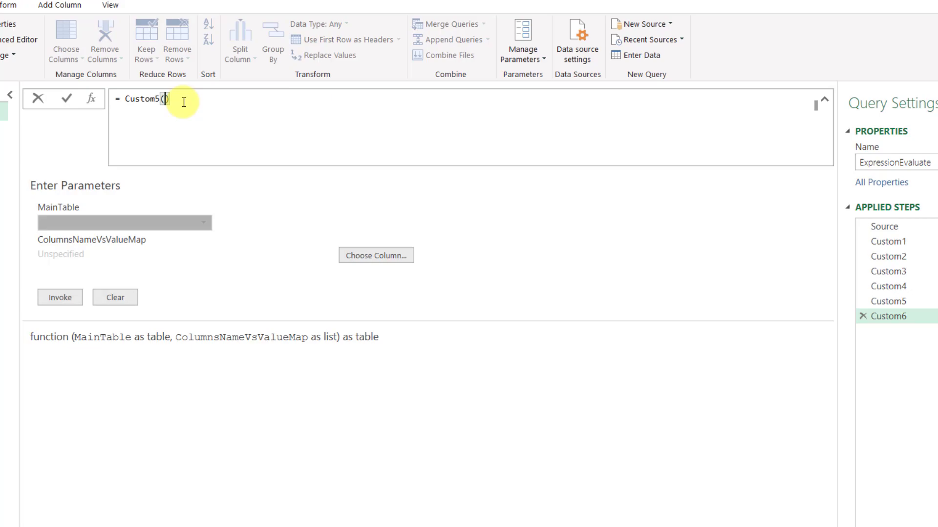
Switch to the code editor and copy the #table and State/Country list arguments from the example call in fxAddColumnWithDefaultValue.txt.
{"action": "left_click", "coordinate": [453, 526]}
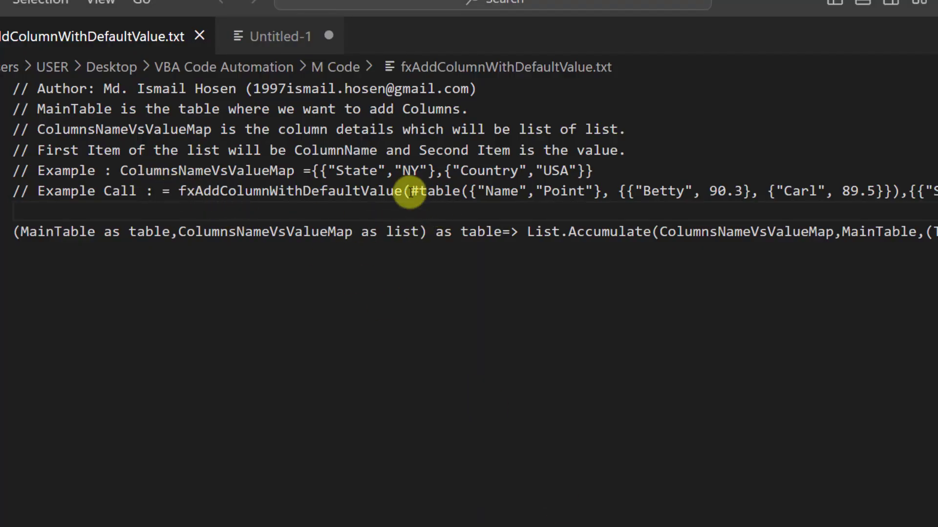
{"action": "left_click_drag", "start_coordinate": [409, 191], "coordinate": [935, 192]}
{"action": "key", "text": "ctrl+c"}
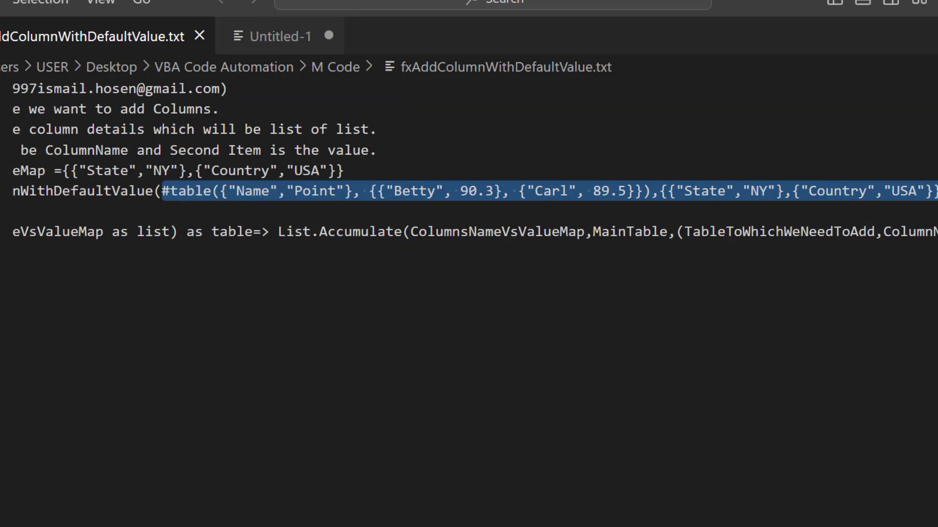
Return to Power Query Editor, insert the copied #table and State/Country list arguments into the Custom5 call of Custom6, and commit the formula.
{"action": "key", "text": "alt+Tab"}
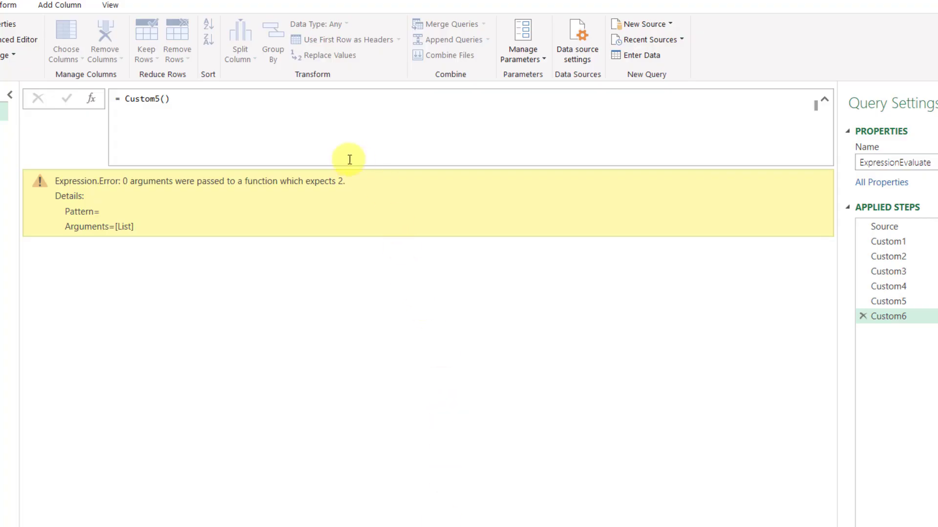
{"action": "left_click", "coordinate": [161, 104]}
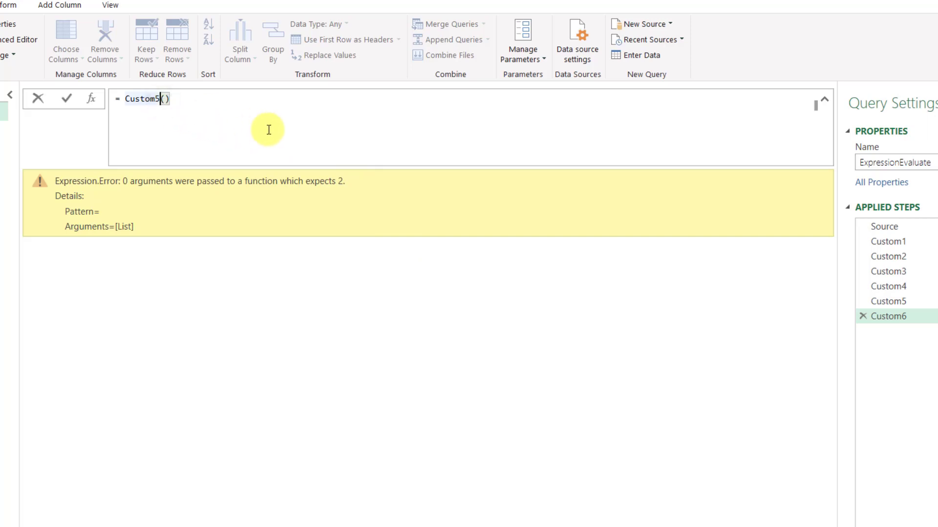
{"action": "key", "text": "ctrl+v"}
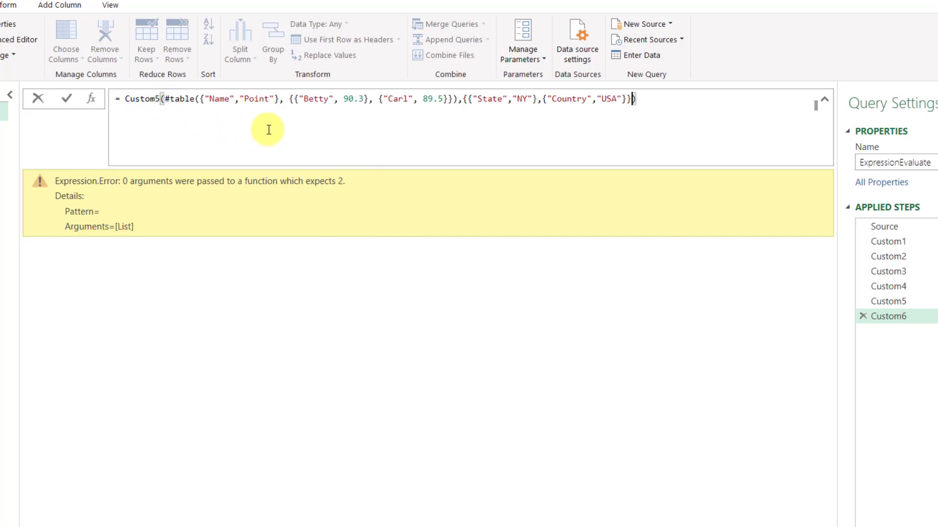
{"action": "key", "text": "End"}
{"action": "key", "text": "Return"}
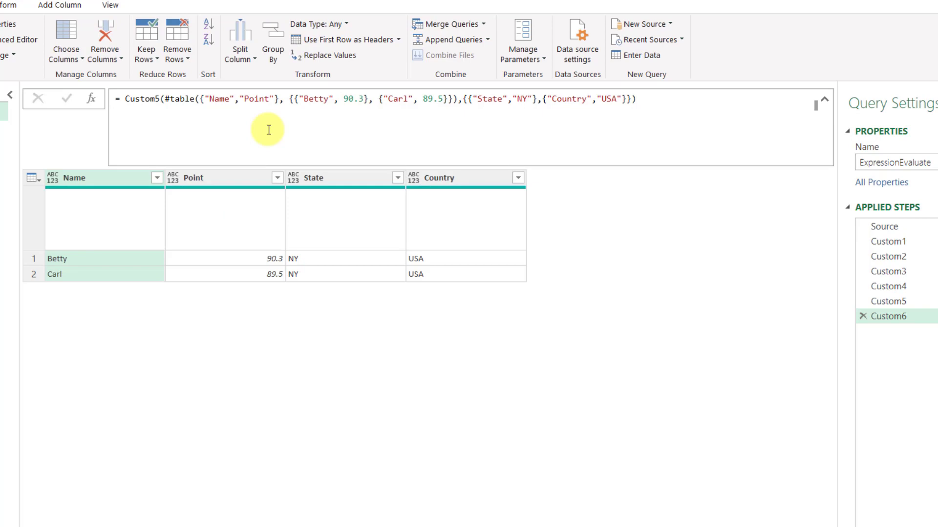
Review the Custom5 function step, the arguments passed in Custom6, and the Expression.Evaluate formula with its environment record in Custom4.
{"action": "left_click", "coordinate": [910, 306]}
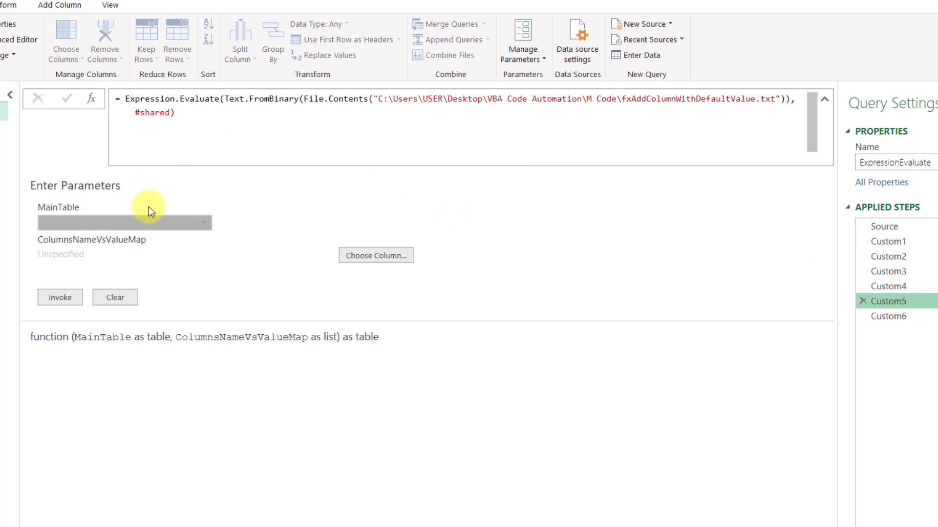
{"action": "left_click", "coordinate": [895, 317]}
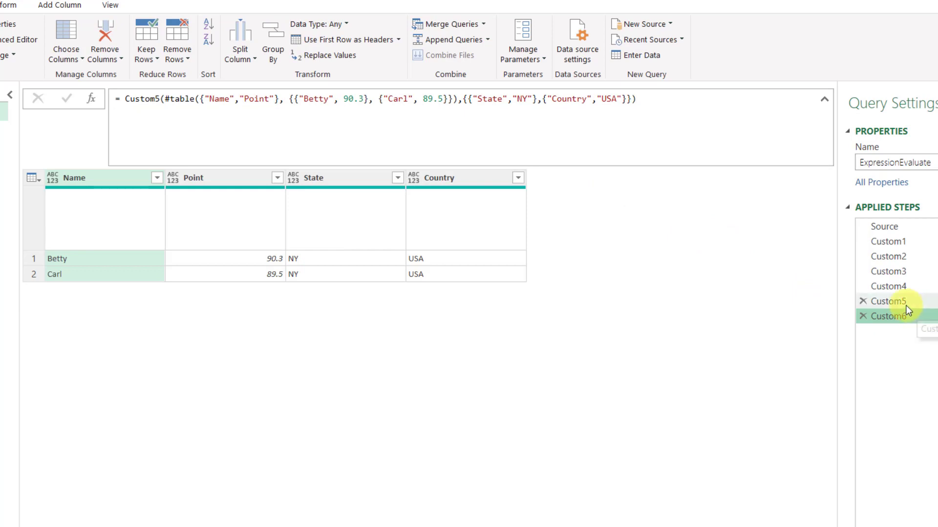
{"action": "left_click_drag", "start_coordinate": [165, 99], "coordinate": [241, 109]}
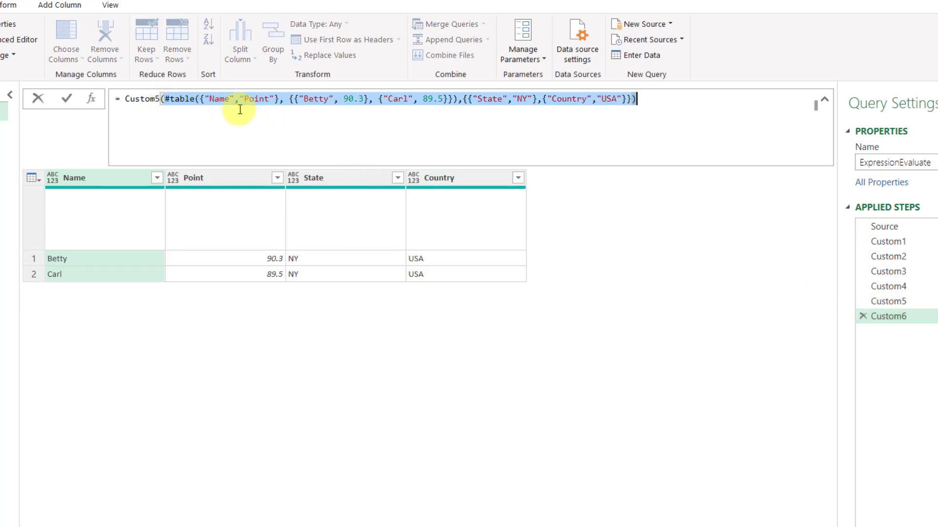
{"action": "left_click_drag", "start_coordinate": [569, 114], "coordinate": [628, 105]}
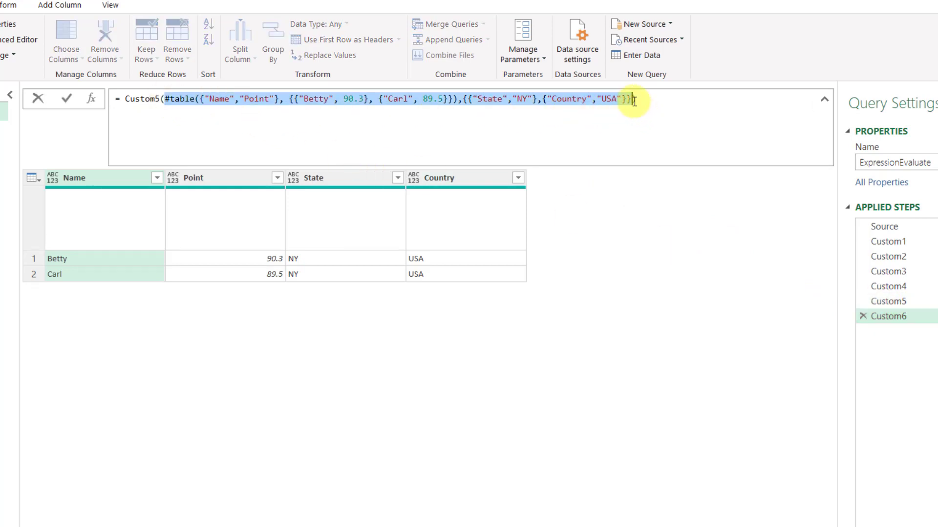
{"action": "left_click", "coordinate": [694, 104]}
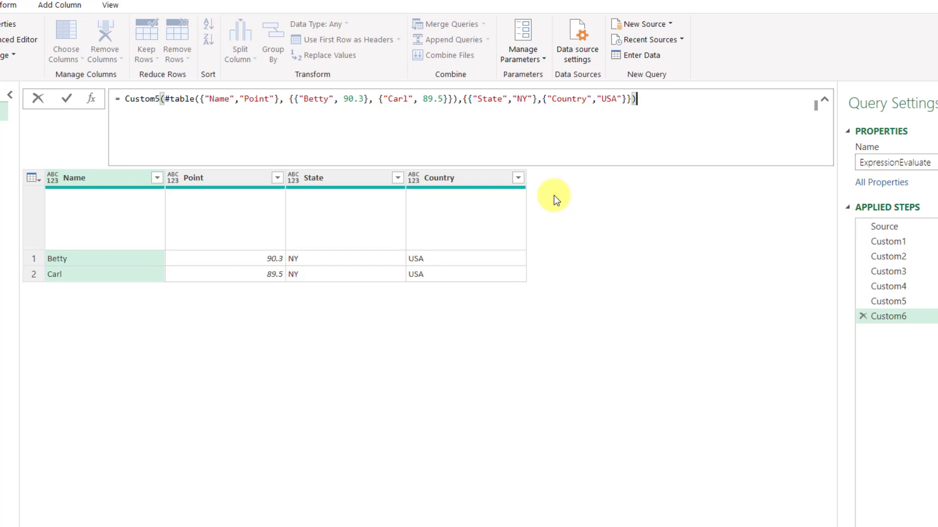
{"action": "left_click", "coordinate": [910, 286]}
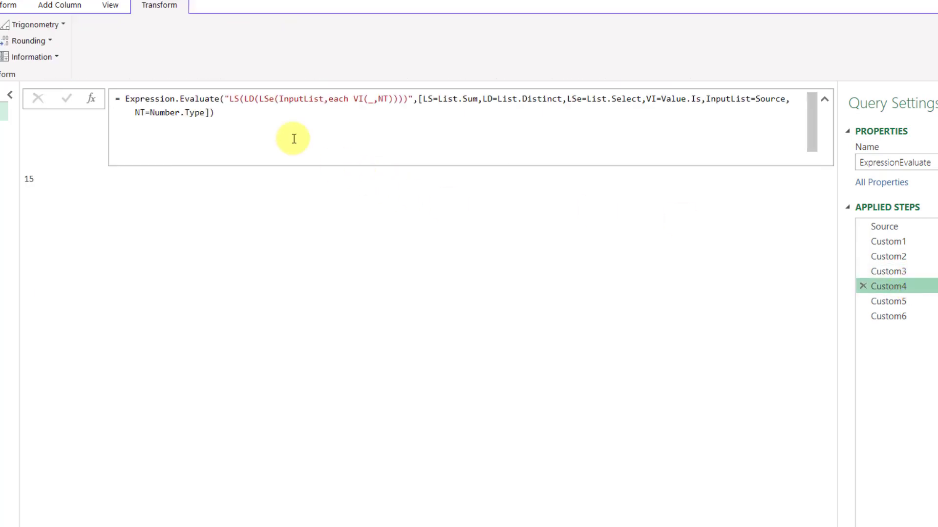
{"action": "left_click", "coordinate": [266, 112]}
{"action": "left_click_drag", "start_coordinate": [262, 117], "coordinate": [109, 96]}
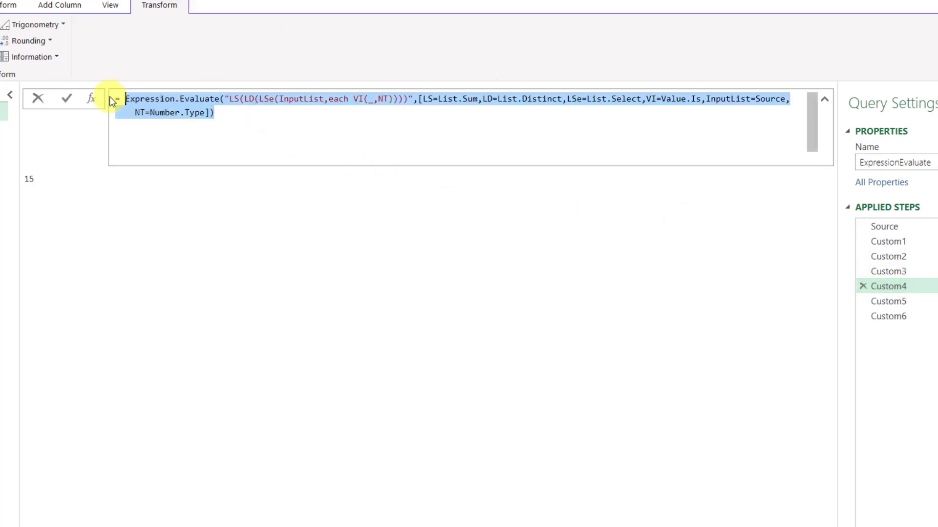
{"action": "left_click", "coordinate": [566, 112]}
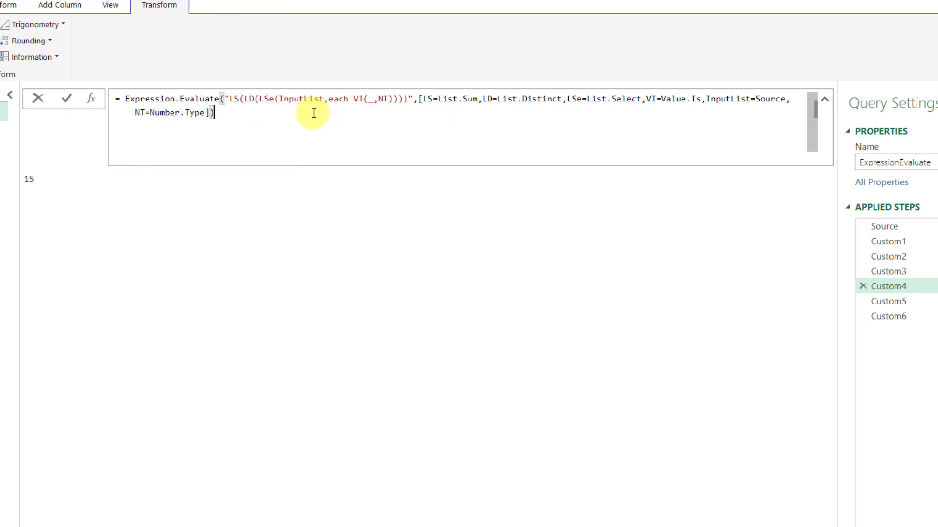
{"action": "left_click", "coordinate": [899, 315]}
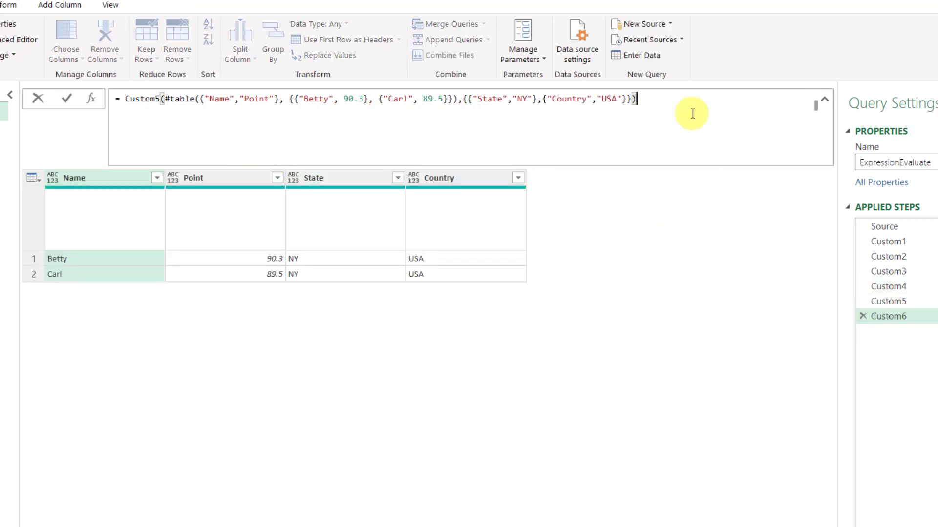